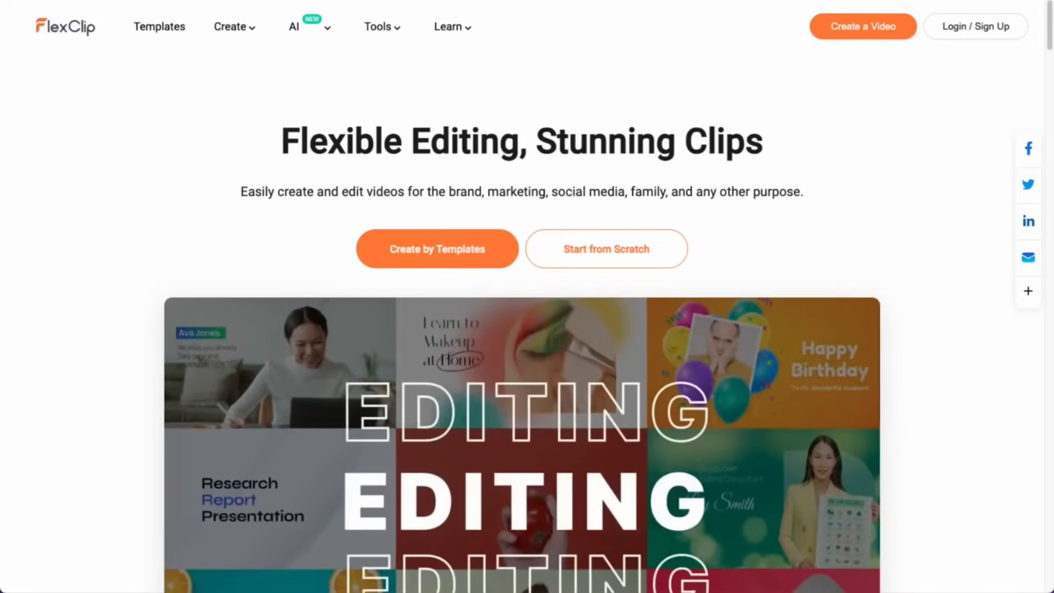
# Step: Open the FlexClip login page and enter the account e-mail
pyautogui.scroll(-1, 1051, 23)
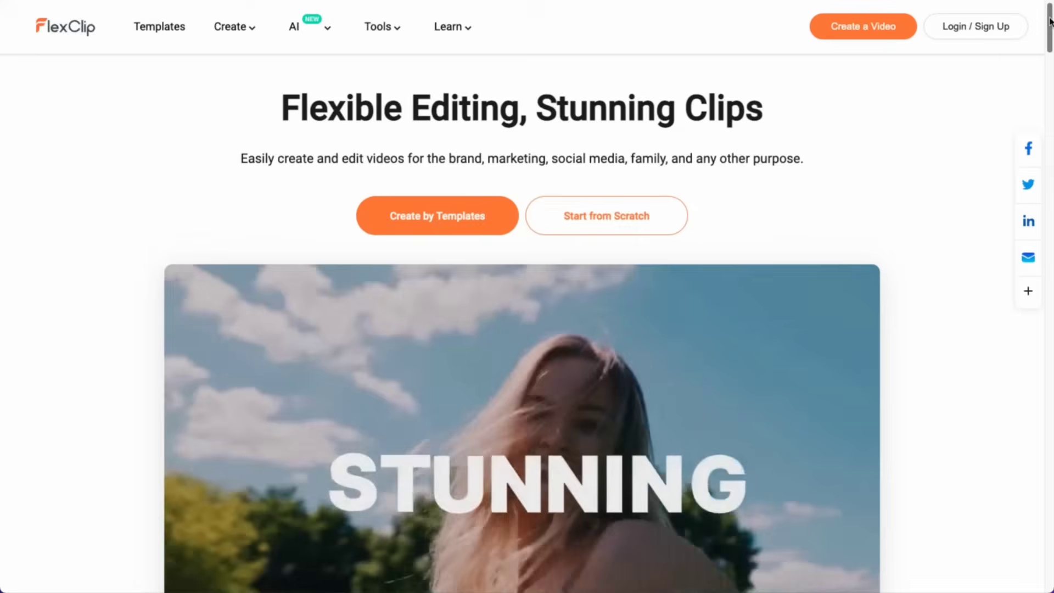
pyautogui.moveTo(1051, 23); pyautogui.dragTo(1049, 566)
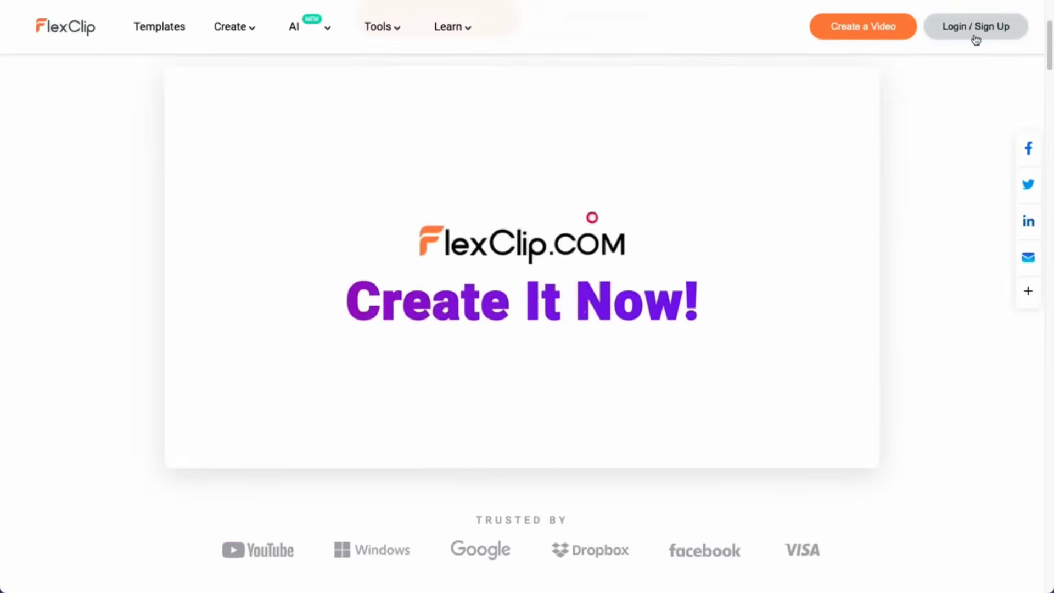
pyautogui.click(976, 28)
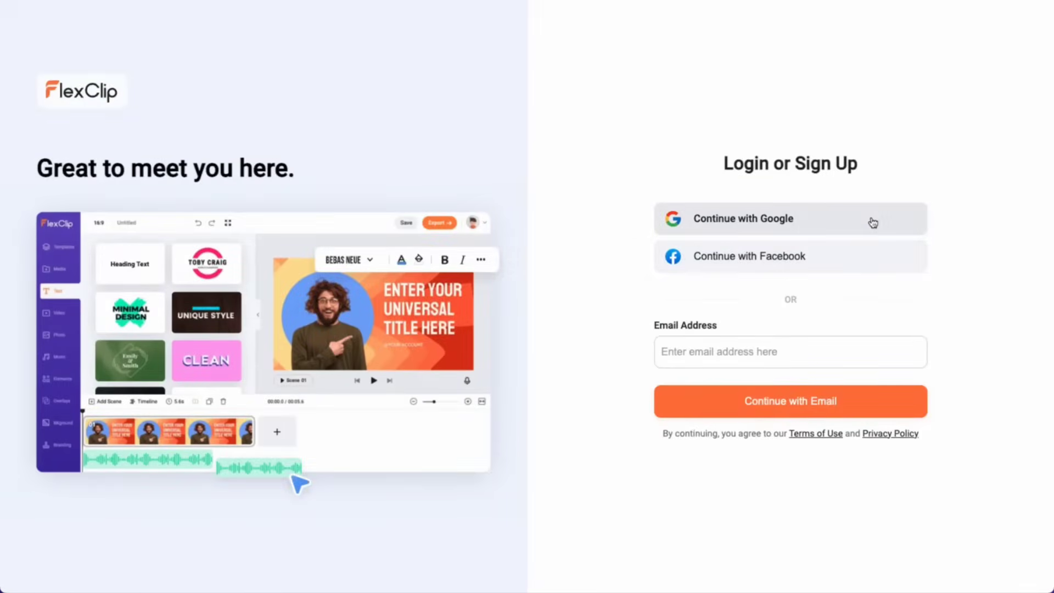
pyautogui.click(787, 357)
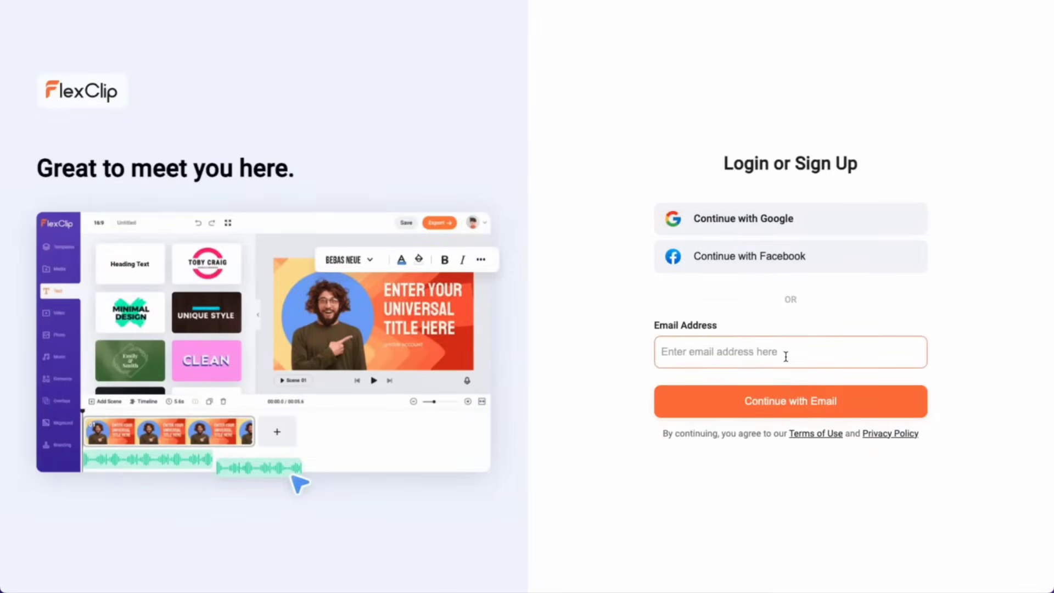
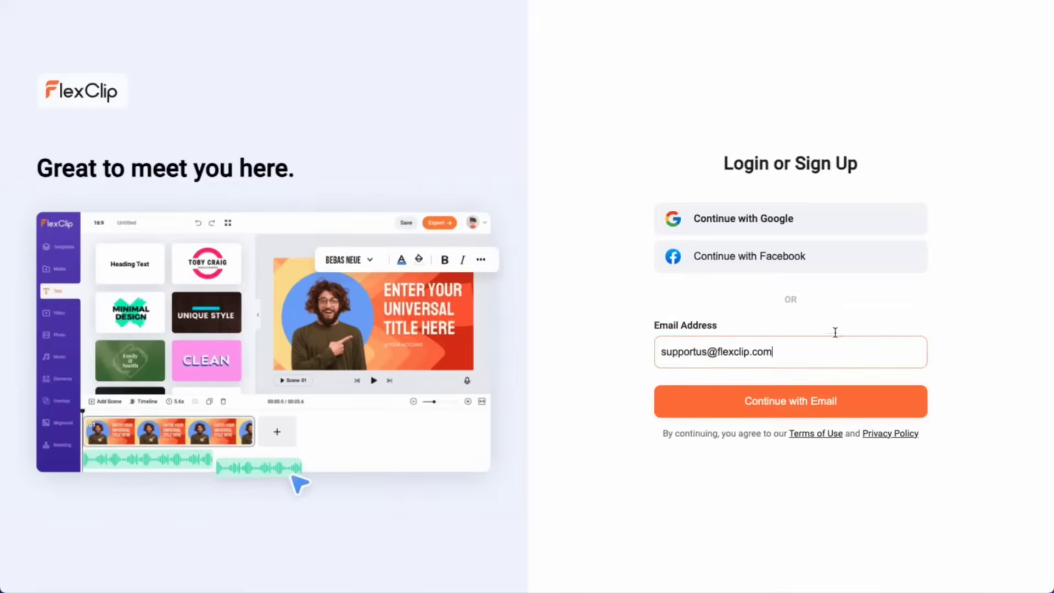
# Step: Continue with the e-mail and submit the pasted account password to sign in
pyautogui.click(837, 404)
pyautogui.click(783, 340)
pyautogui.hotkey('ctrl', 'v')
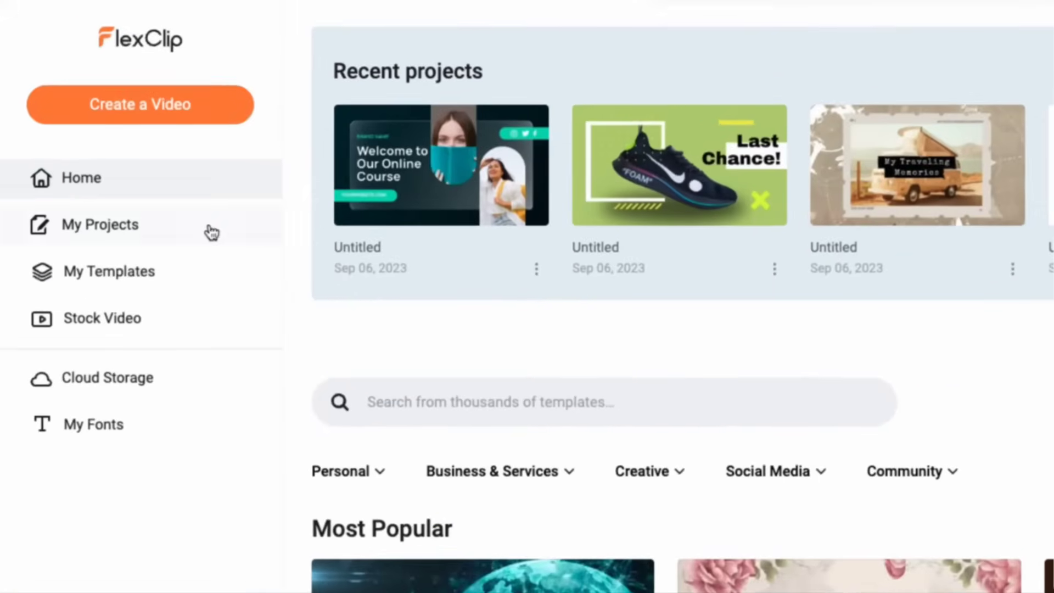
# Step: Browse the My Projects, My Templates and My Fonts pages
pyautogui.click(211, 232)
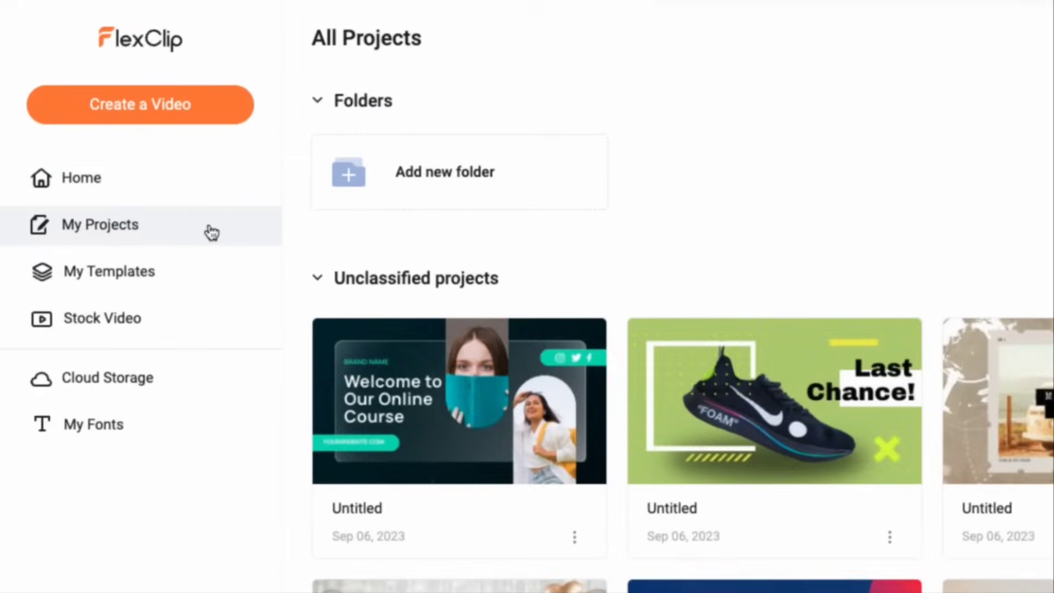
pyautogui.click(196, 275)
pyautogui.click(162, 432)
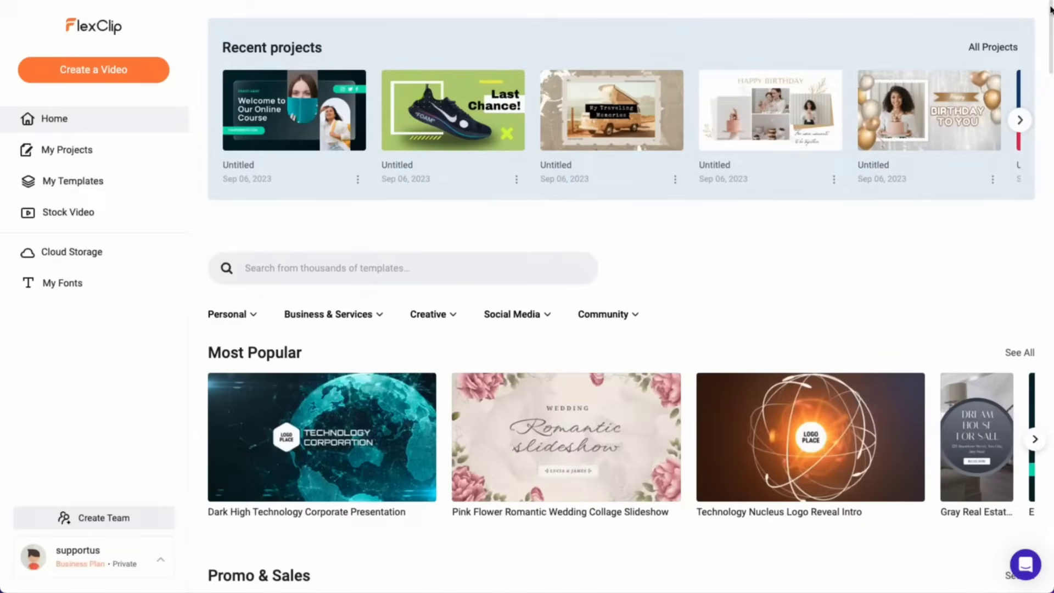
pyautogui.moveTo(1051, 8); pyautogui.dragTo(1042, 341)
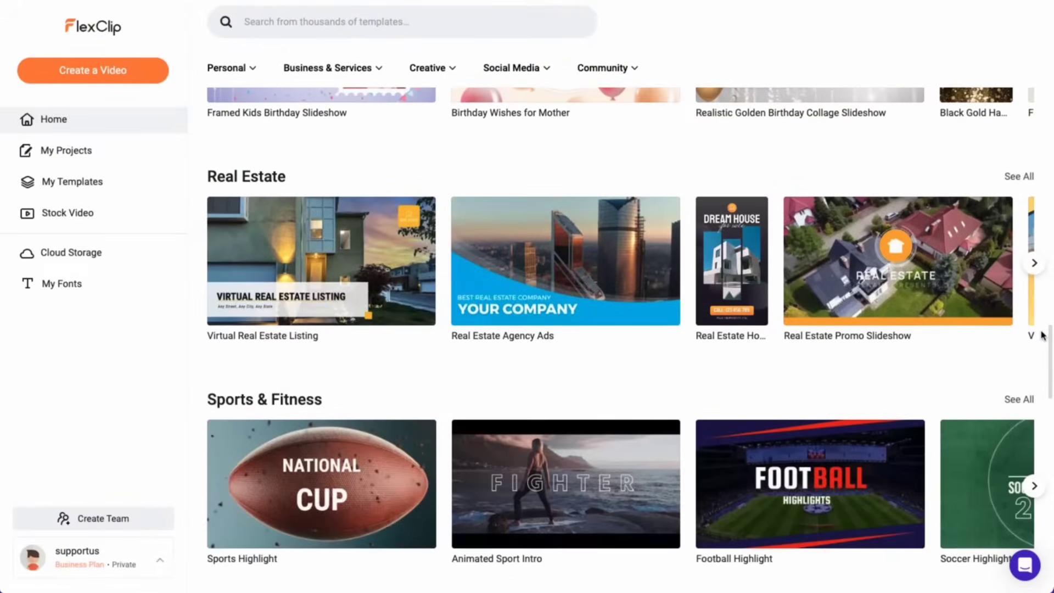
# Step: Dismiss the Create a Video chooser and search templates for 'marketing'
pyautogui.click(115, 74)
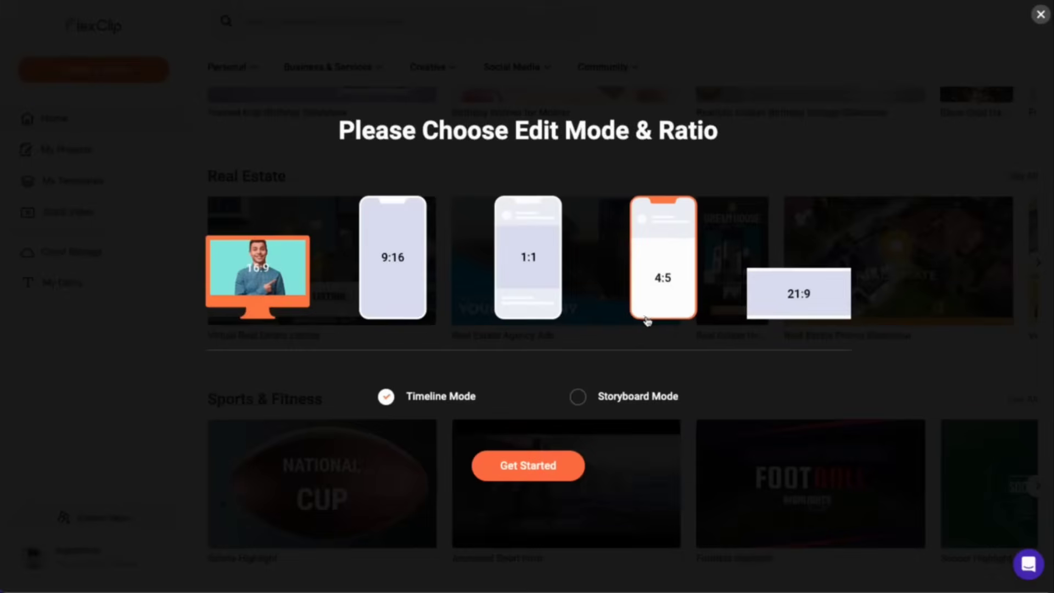
pyautogui.click(1040, 15)
pyautogui.click(249, 22)
pyautogui.write('marketing')
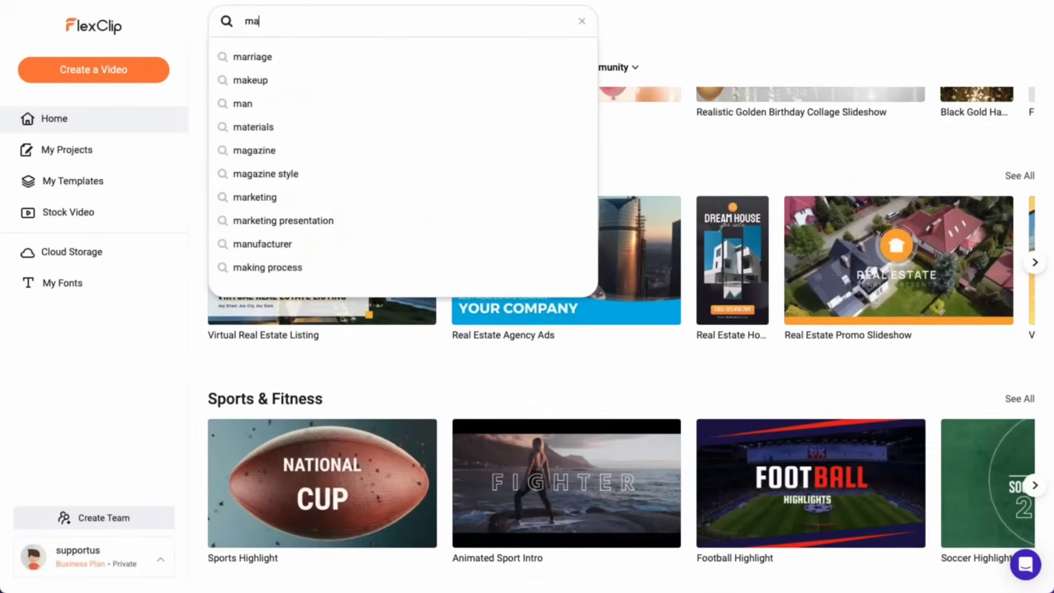
pyautogui.press('Return')
pyautogui.scroll(-20, 297, 274)
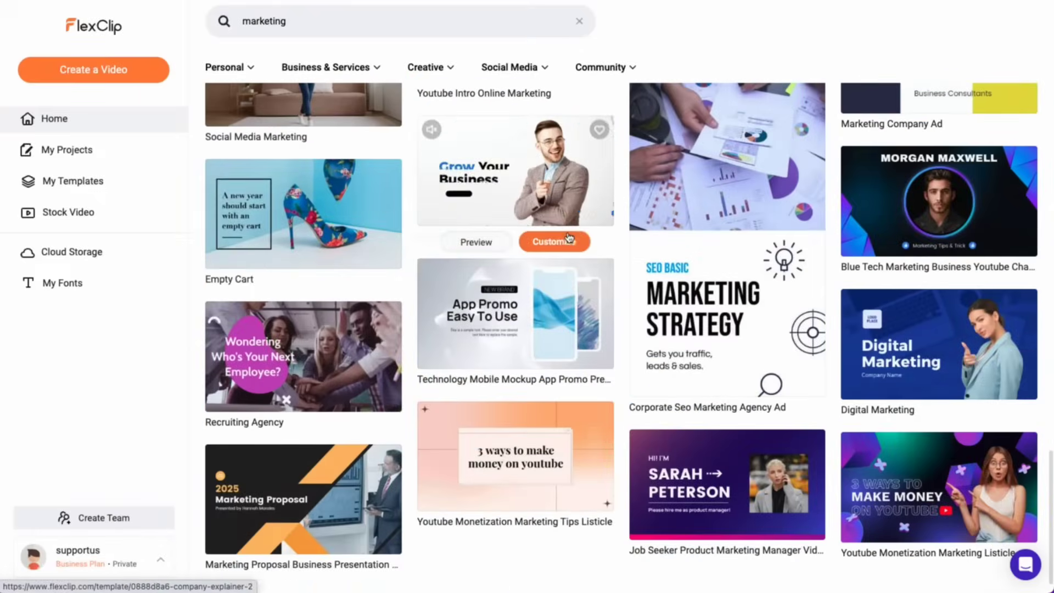
# Step: Customize the 'Grow Your Business' template and browse the Text, Subtitle, Video, Audio and Elements tabs
pyautogui.click(570, 240)
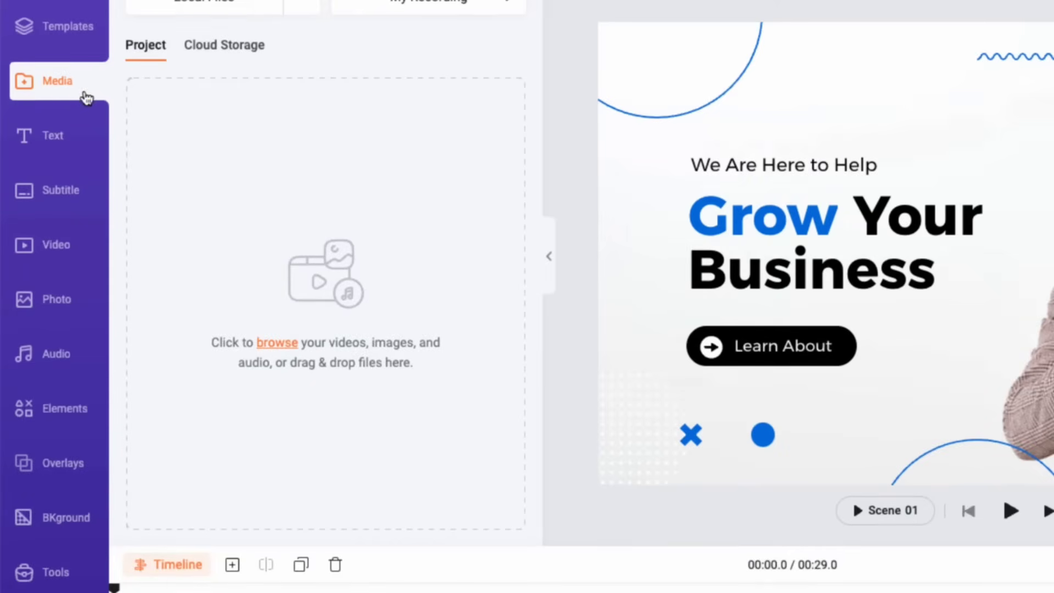
pyautogui.click(74, 147)
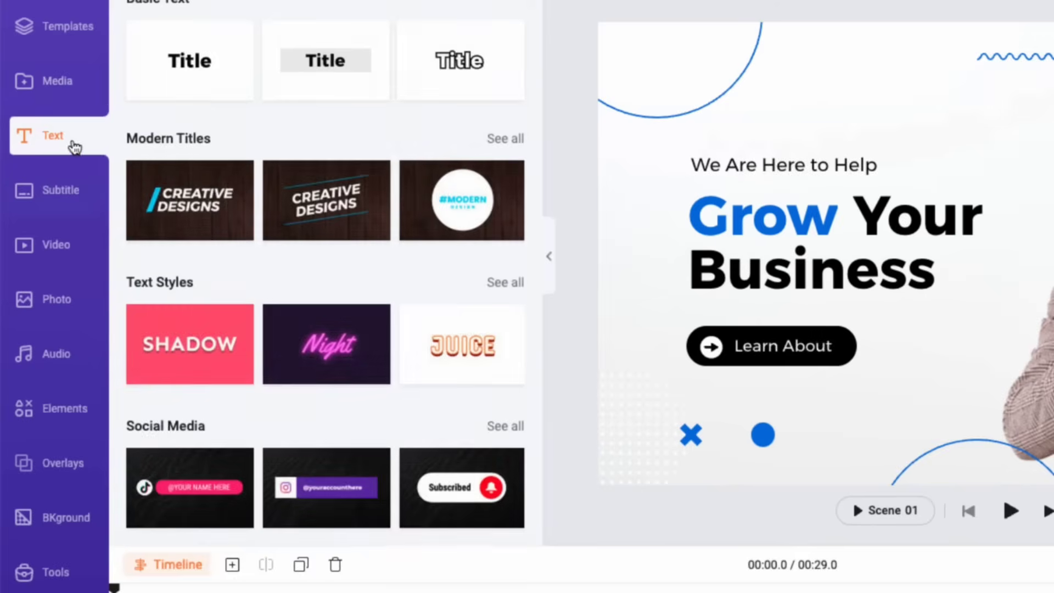
pyautogui.click(70, 192)
pyautogui.click(68, 246)
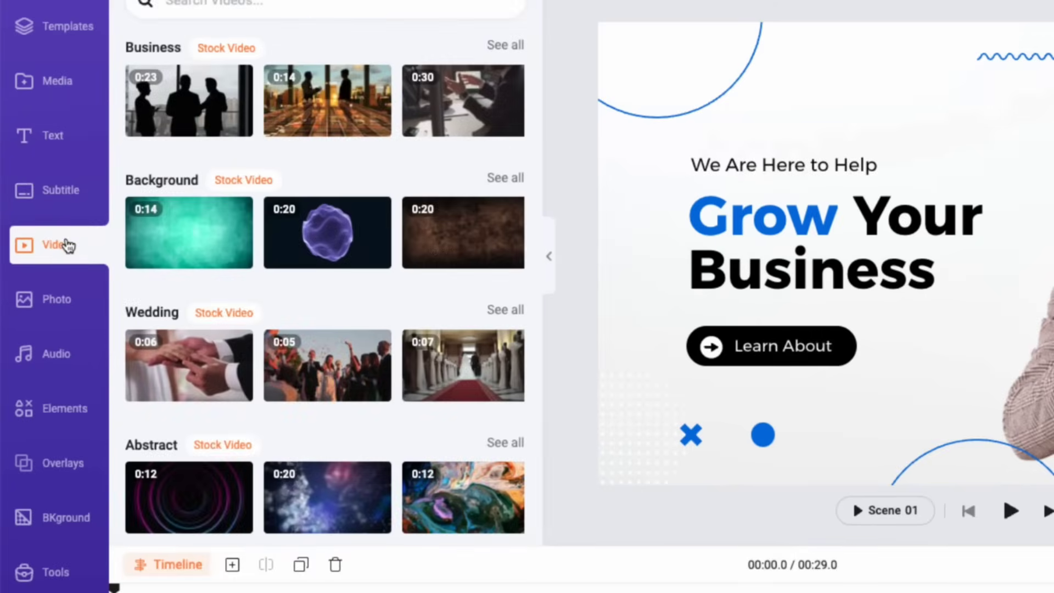
pyautogui.click(63, 350)
pyautogui.click(66, 417)
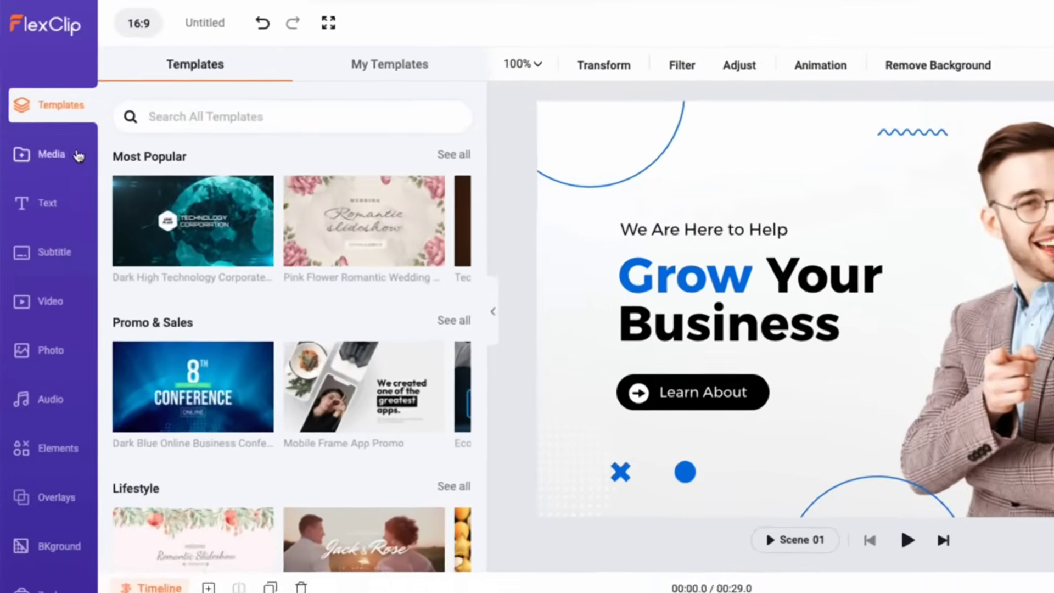
# Step: Upload video3.mp4 from local files into the project media
pyautogui.click(40, 123)
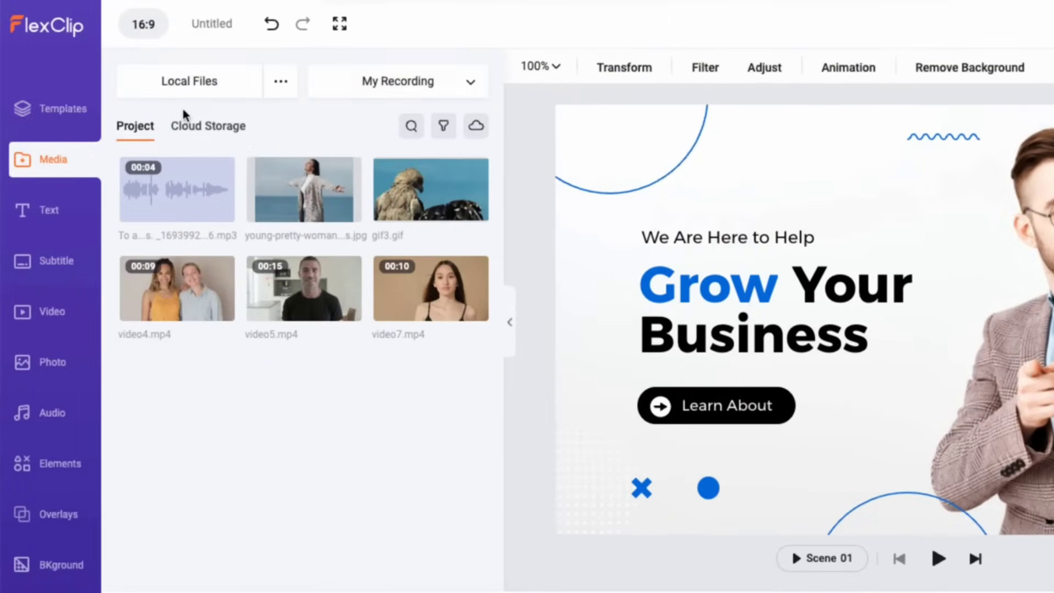
pyautogui.click(280, 85)
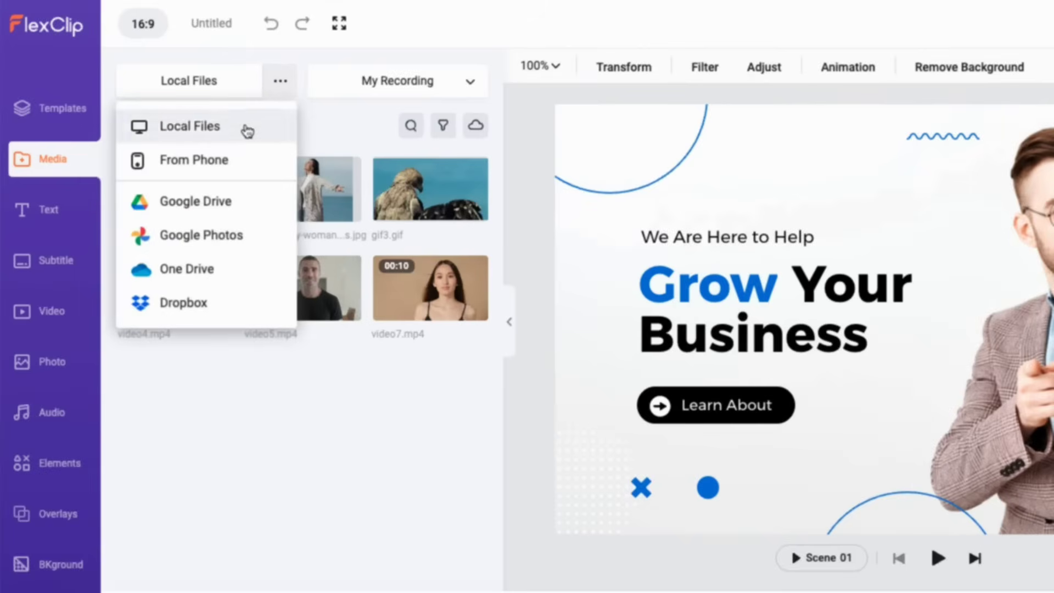
pyautogui.click(247, 129)
pyautogui.click(741, 270)
pyautogui.click(952, 502)
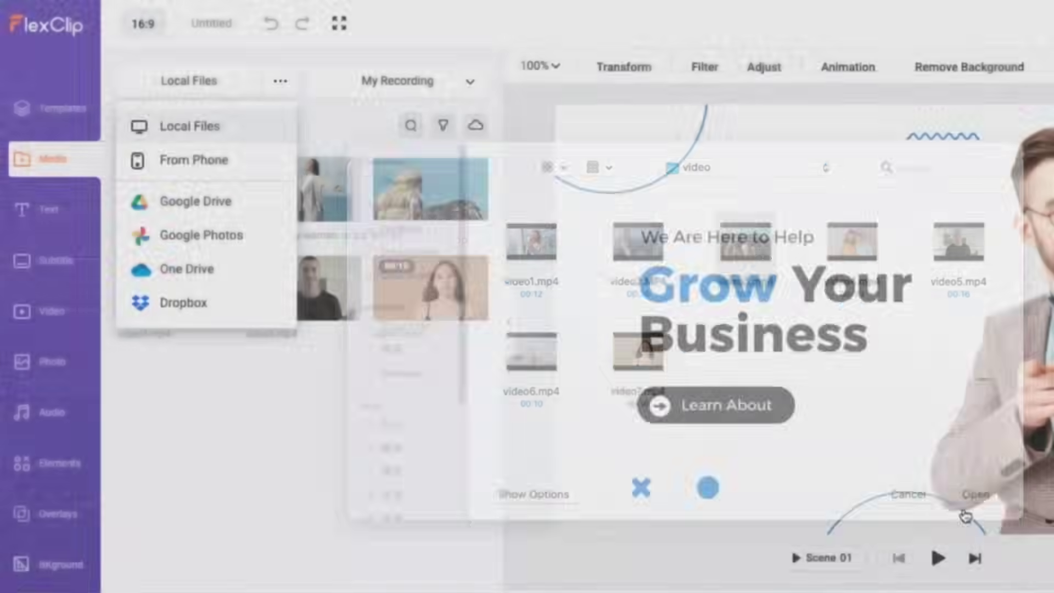
# Step: Add the funny_2023-09-08 photo from the media folder to the project media
pyautogui.click(280, 81)
pyautogui.click(237, 129)
pyautogui.click(748, 187)
pyautogui.click(748, 206)
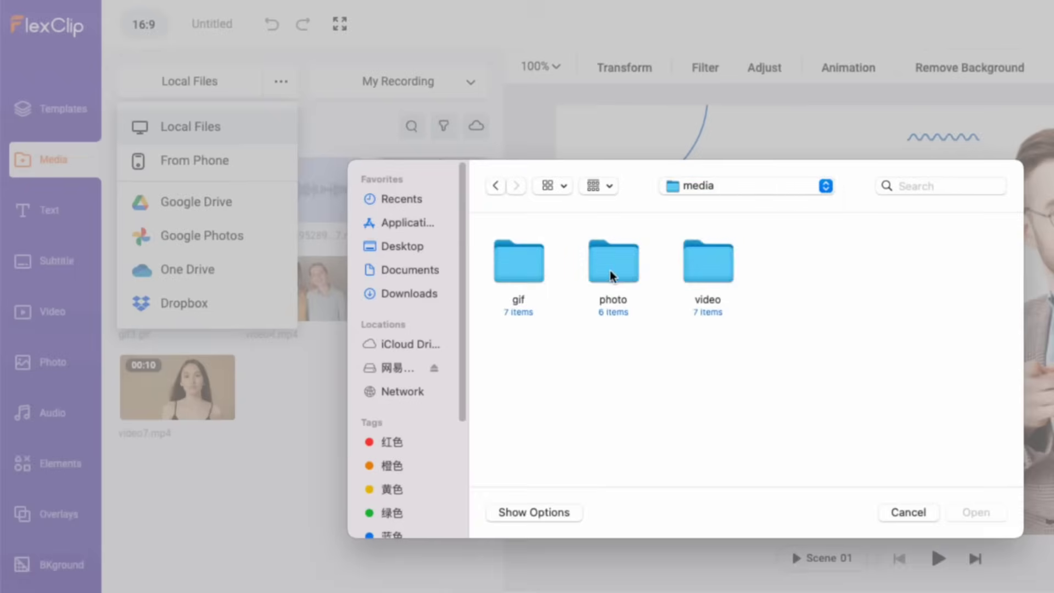
pyautogui.doubleClick(611, 266)
pyautogui.moveTo(533, 261); pyautogui.dragTo(317, 394)
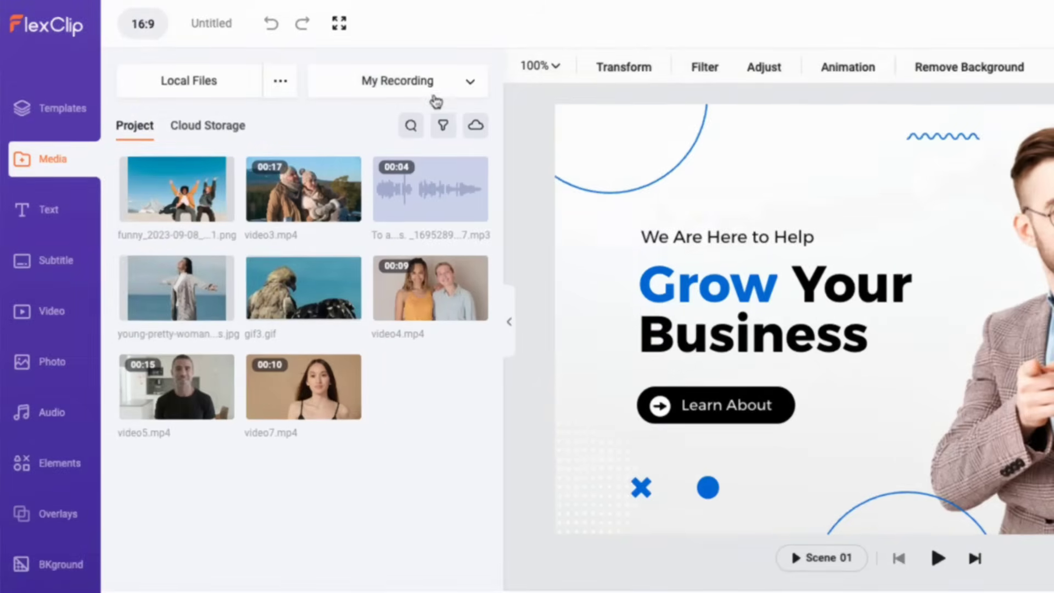
# Step: Try the voice-over and screen recording options, then close them
pyautogui.click(434, 96)
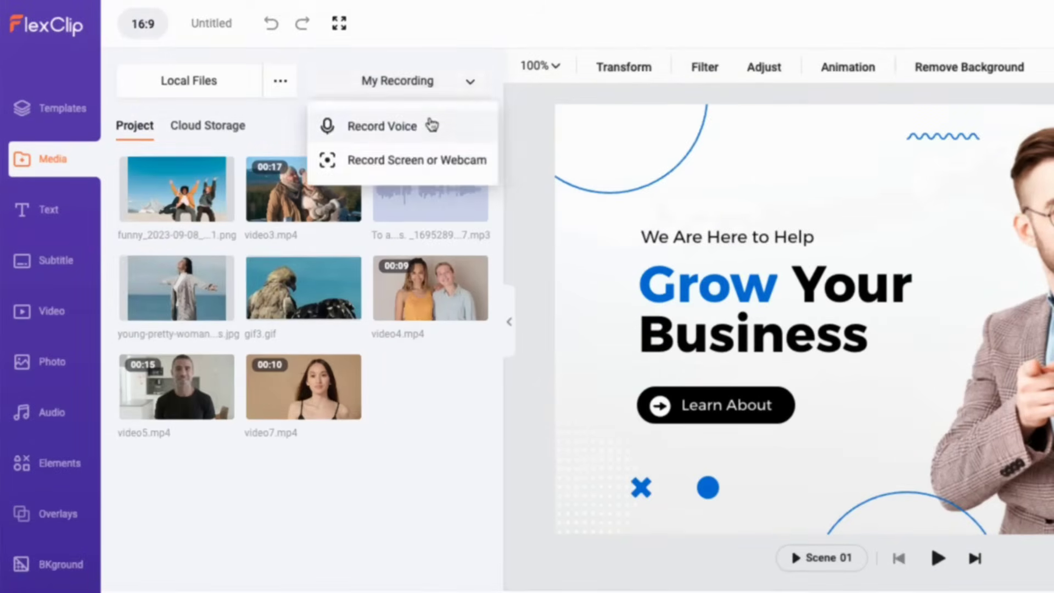
pyautogui.click(432, 125)
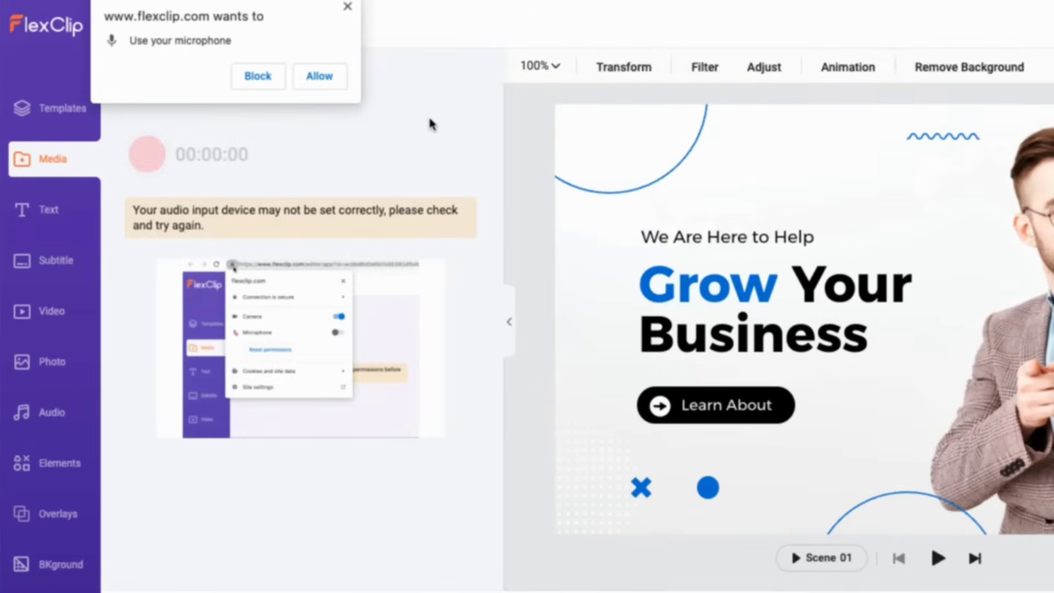
pyautogui.click(348, 6)
pyautogui.click(130, 80)
pyautogui.click(471, 82)
pyautogui.click(389, 154)
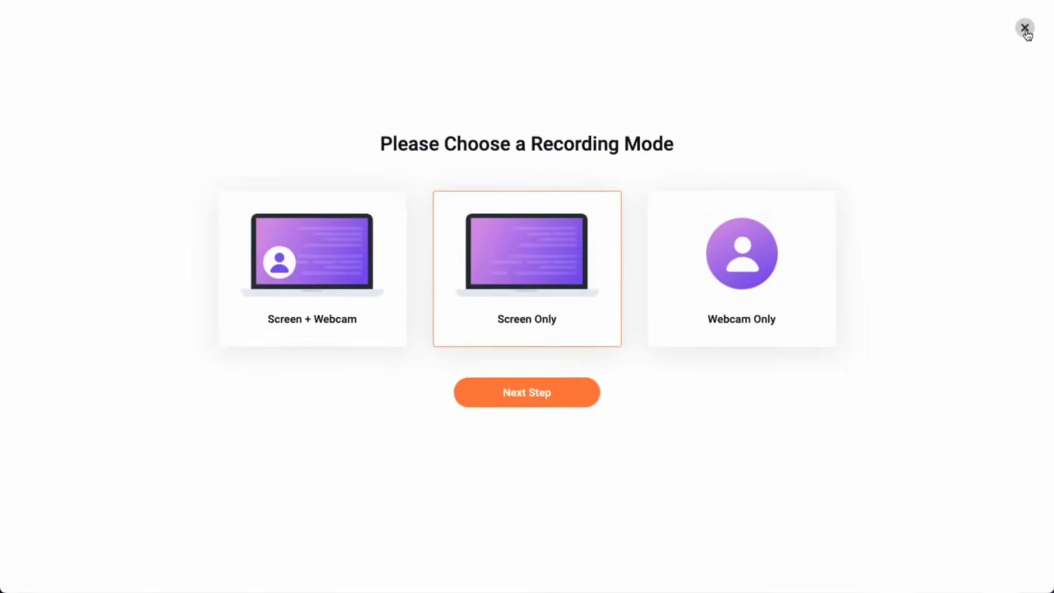
pyautogui.click(1025, 28)
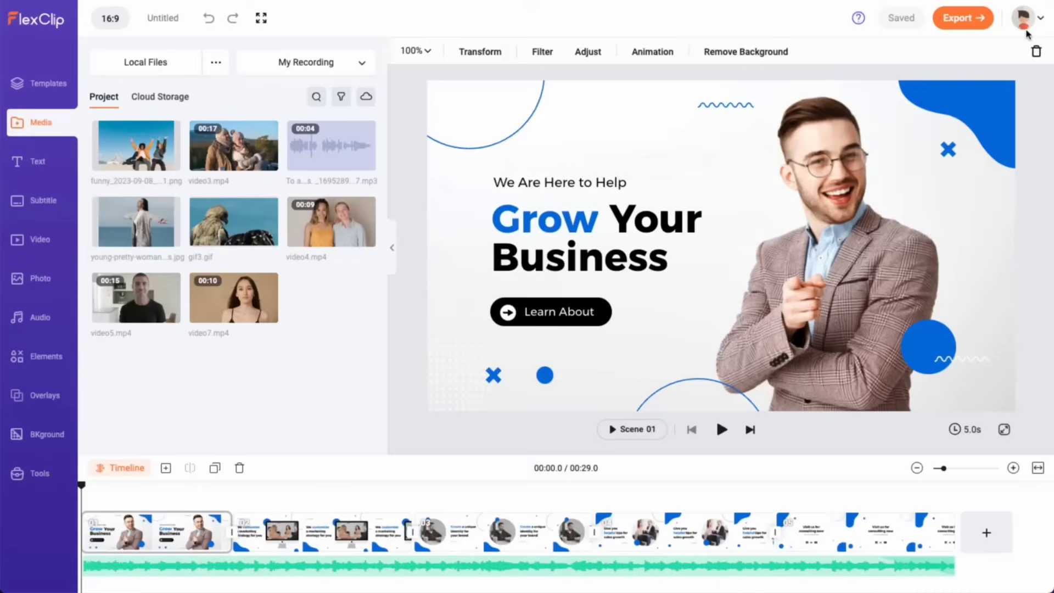
# Step: Check Cloud Storage and stock photos, then search stock videos for 'business'
pyautogui.click(171, 99)
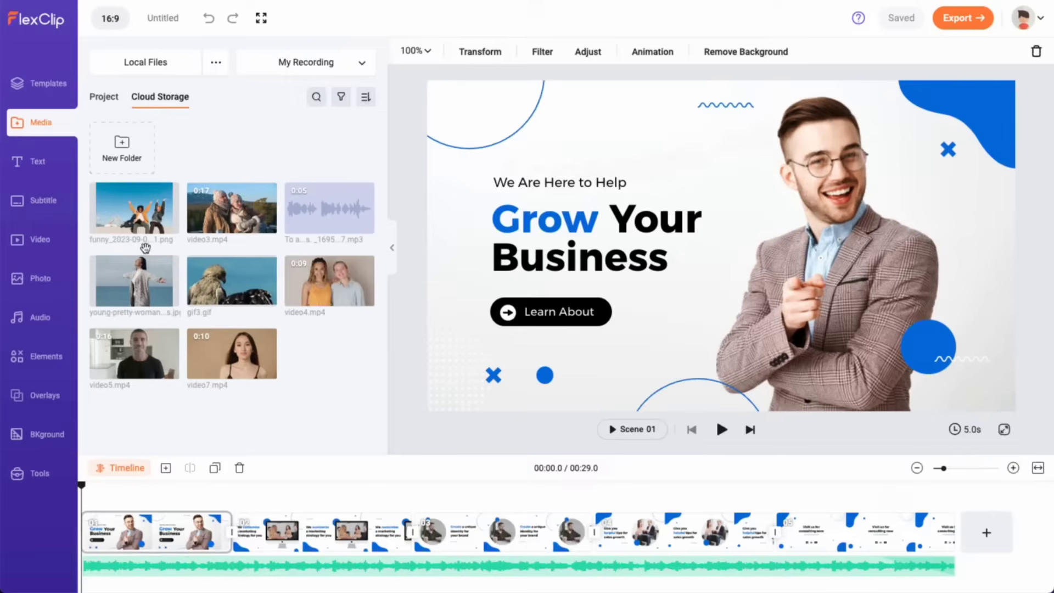
pyautogui.click(41, 281)
pyautogui.click(45, 248)
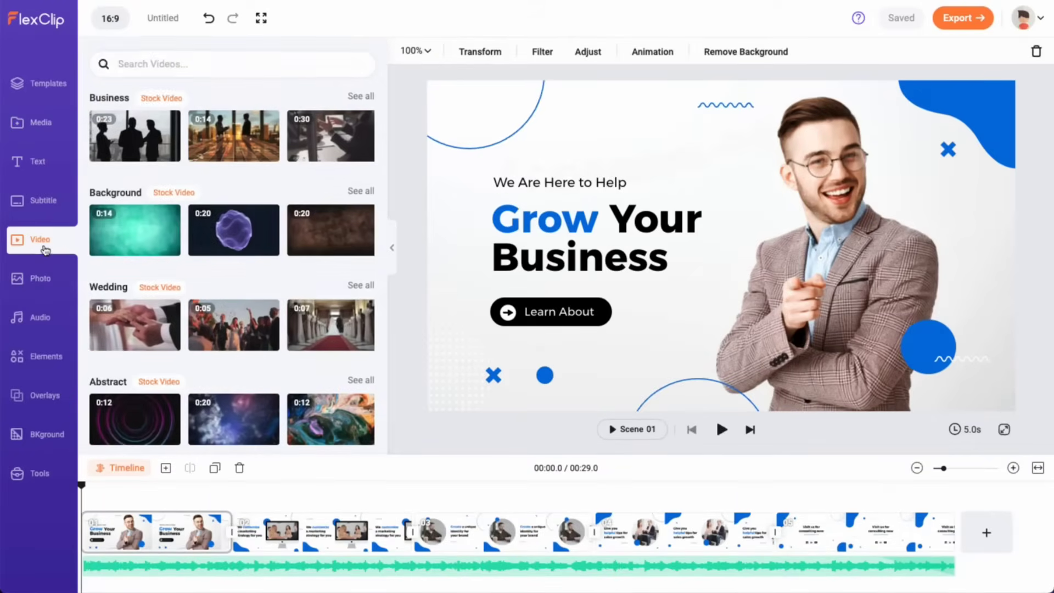
pyautogui.click(132, 62)
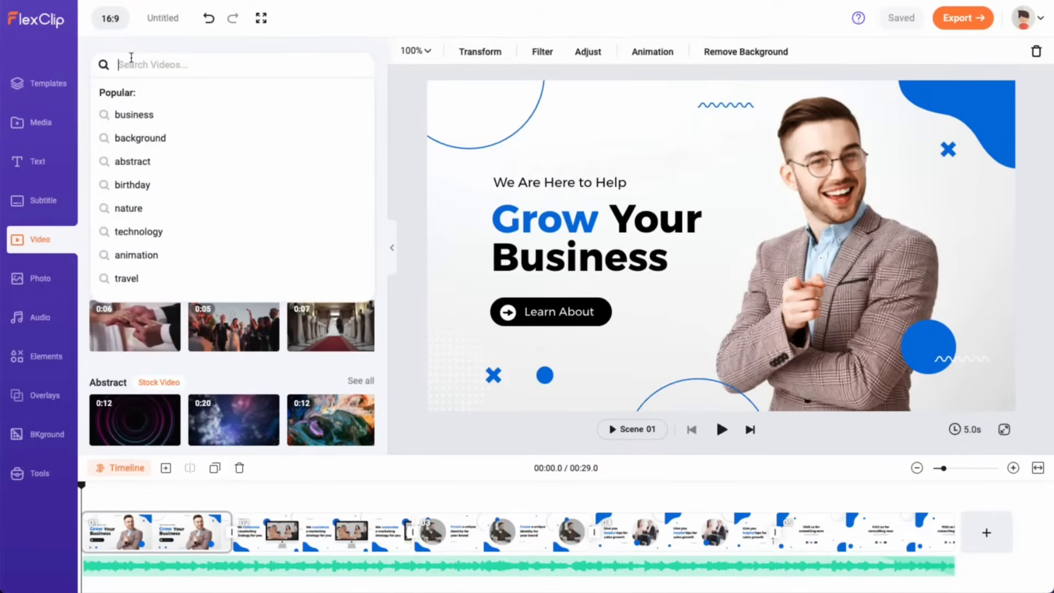
pyautogui.click(149, 113)
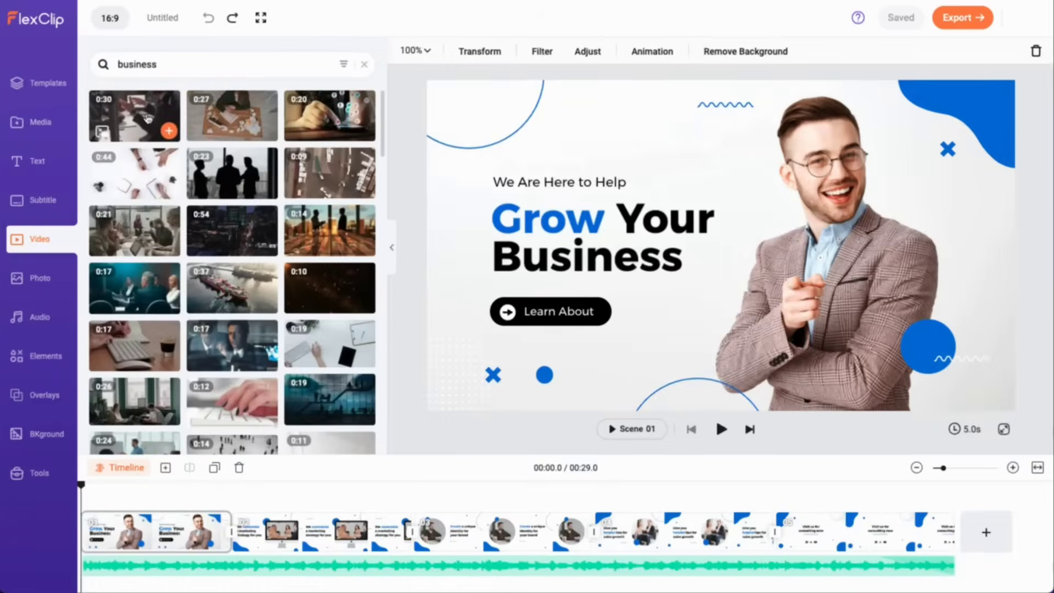
# Step: Use the first business clip as scene background and split it at 00:06.6
pyautogui.moveTo(147, 118); pyautogui.dragTo(434, 241)
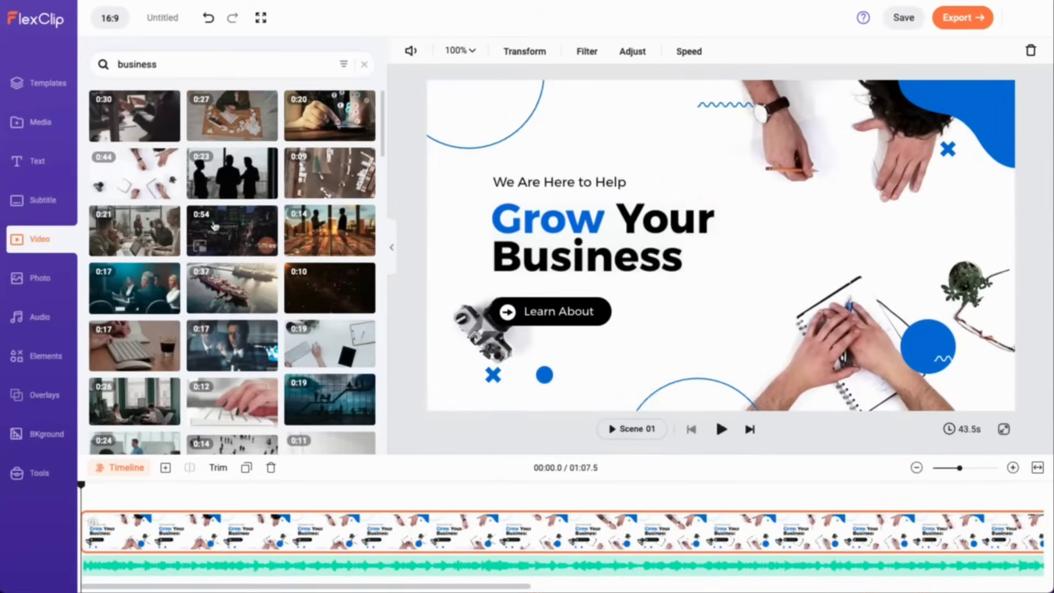
pyautogui.moveTo(167, 193)
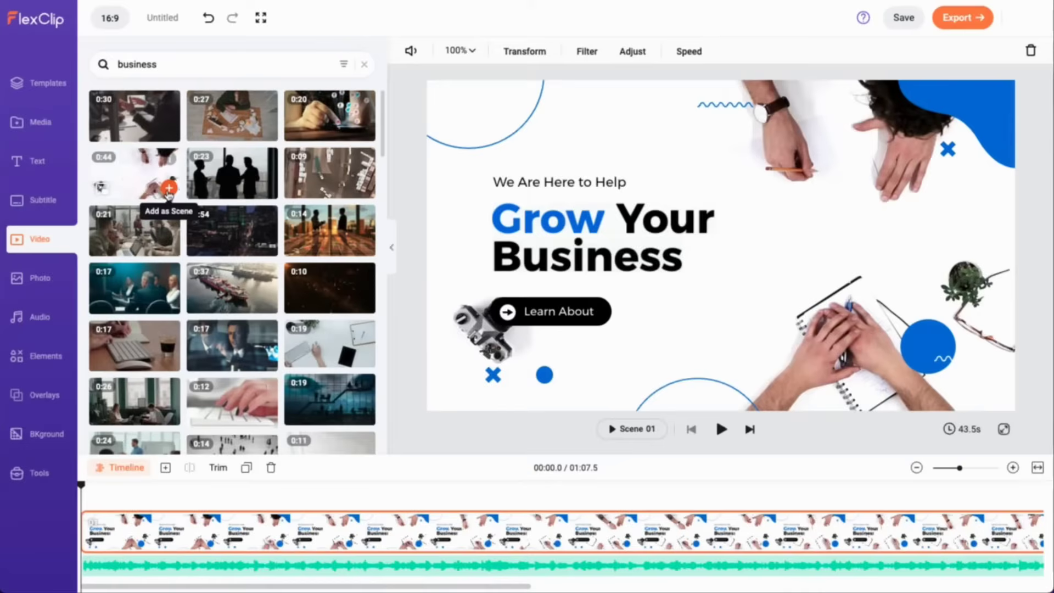
pyautogui.click(142, 534)
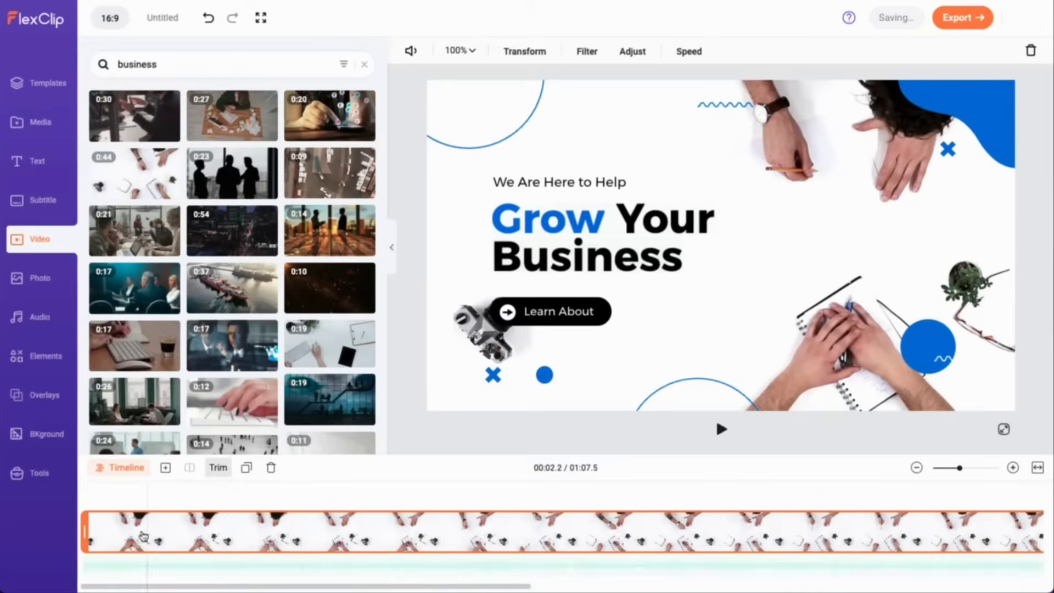
pyautogui.click(279, 497)
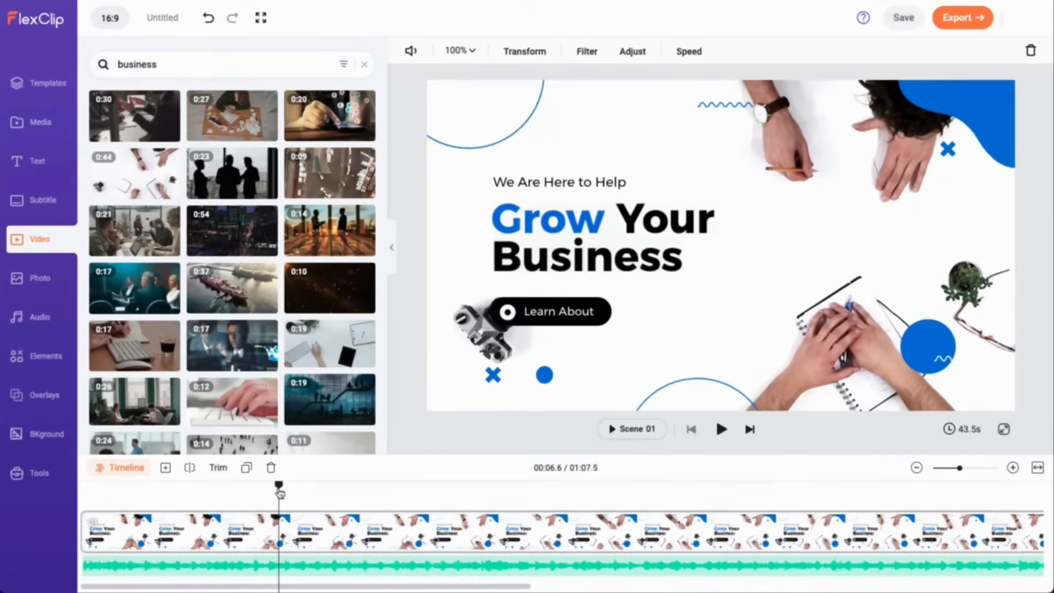
pyautogui.click(191, 469)
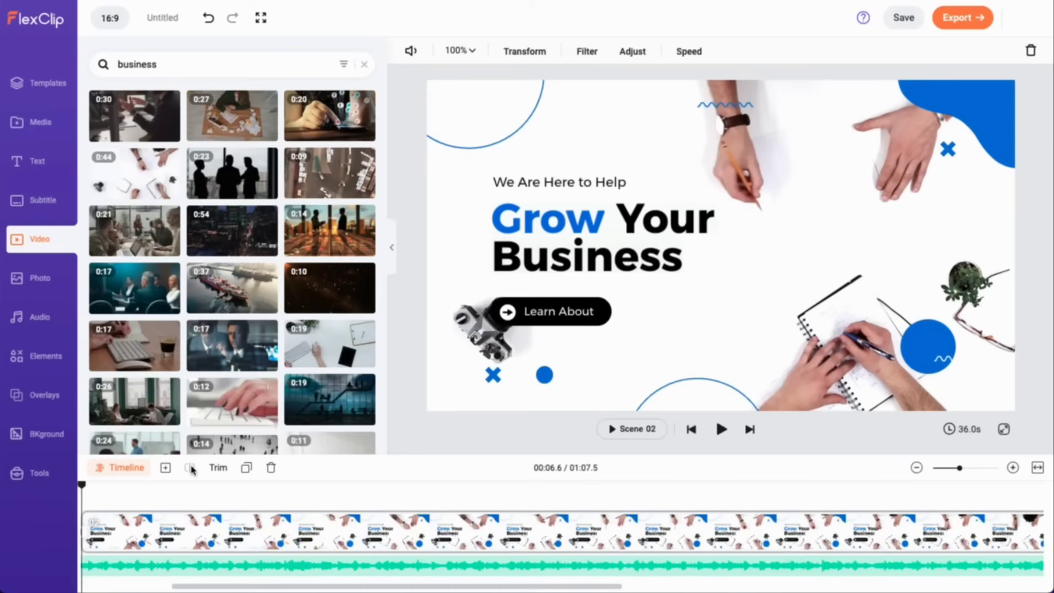
# Step: Look through the clip's Transform, Filter and Speed settings
pyautogui.click(533, 50)
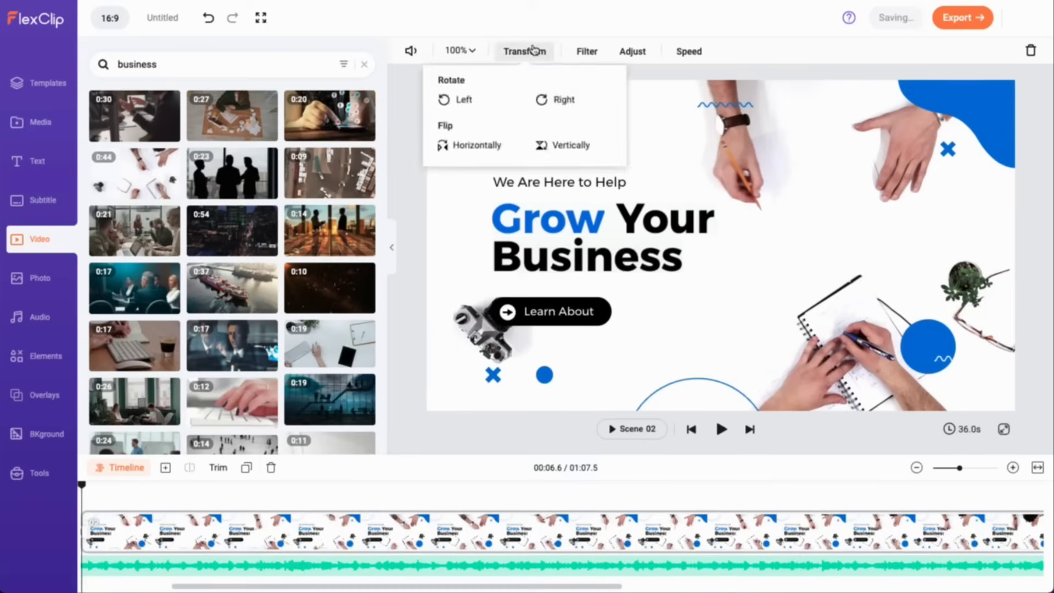
pyautogui.click(586, 59)
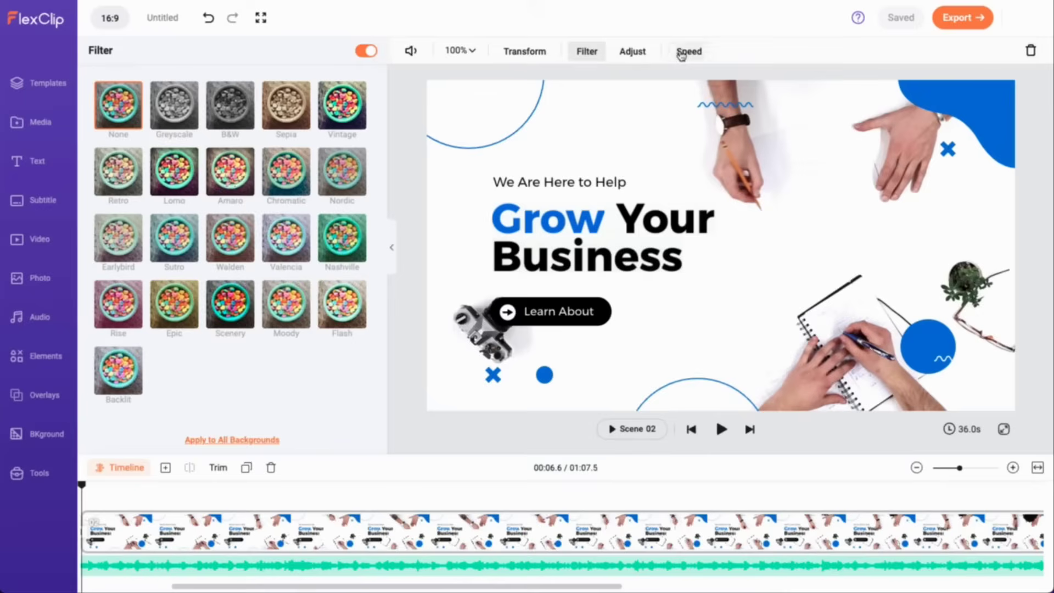
pyautogui.click(681, 53)
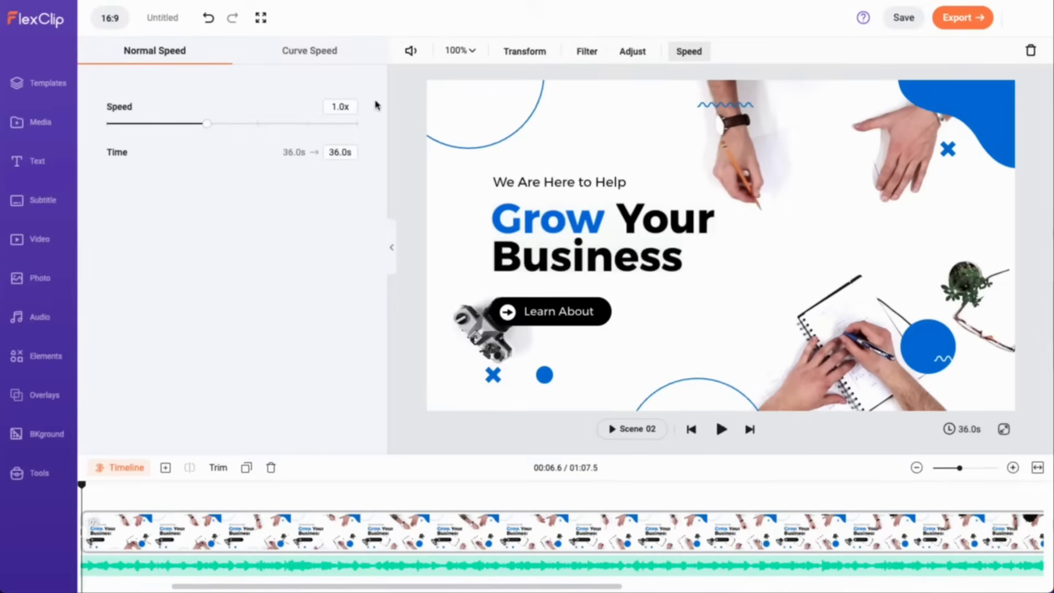
# Step: Try 2x and 0.5x speed, then apply the Montage curve speed preset
pyautogui.click(256, 124)
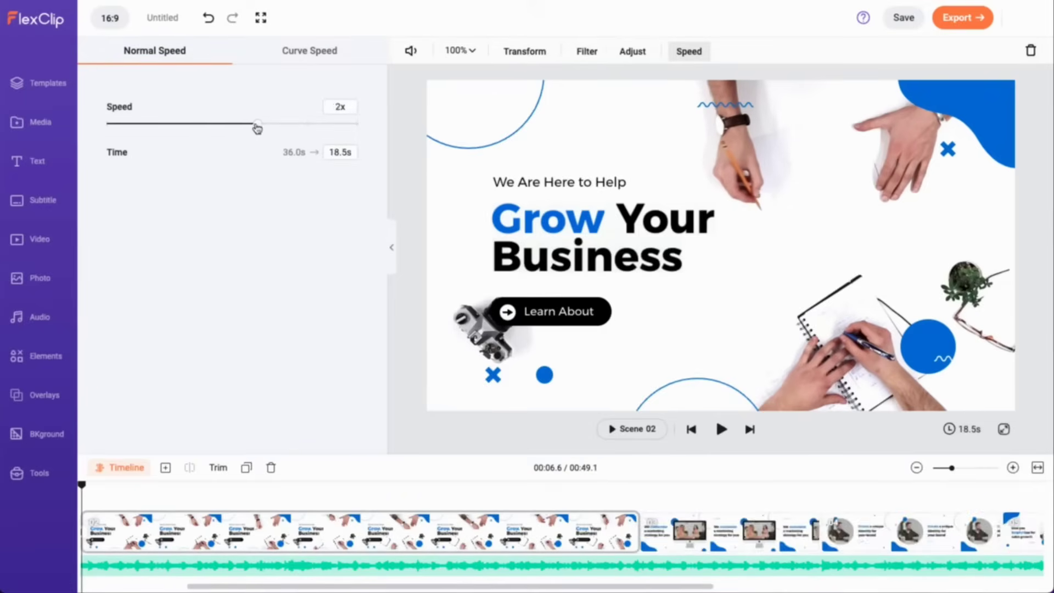
pyautogui.click(159, 126)
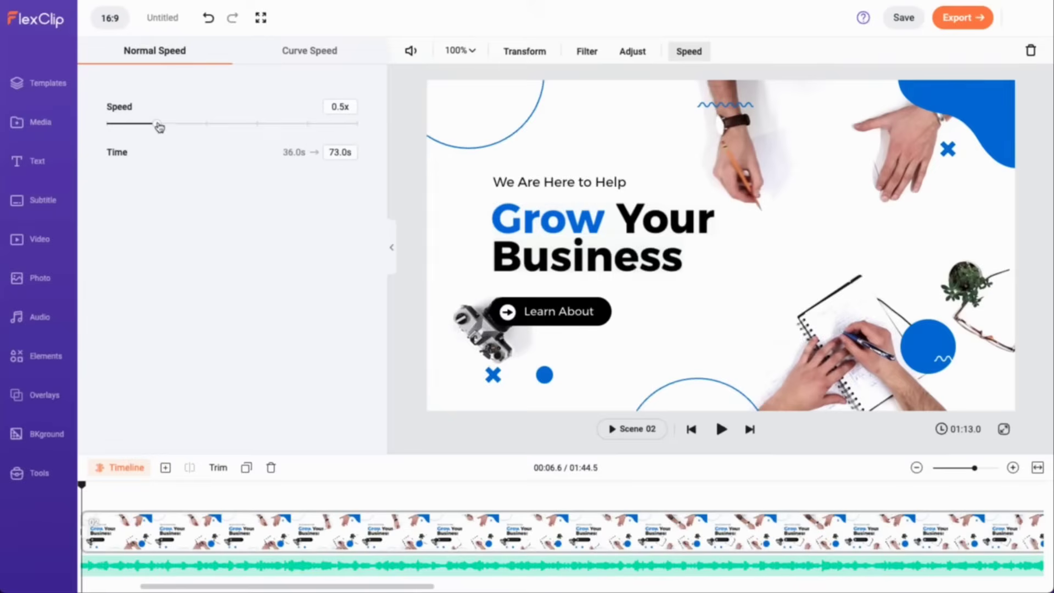
pyautogui.click(311, 49)
pyautogui.click(233, 107)
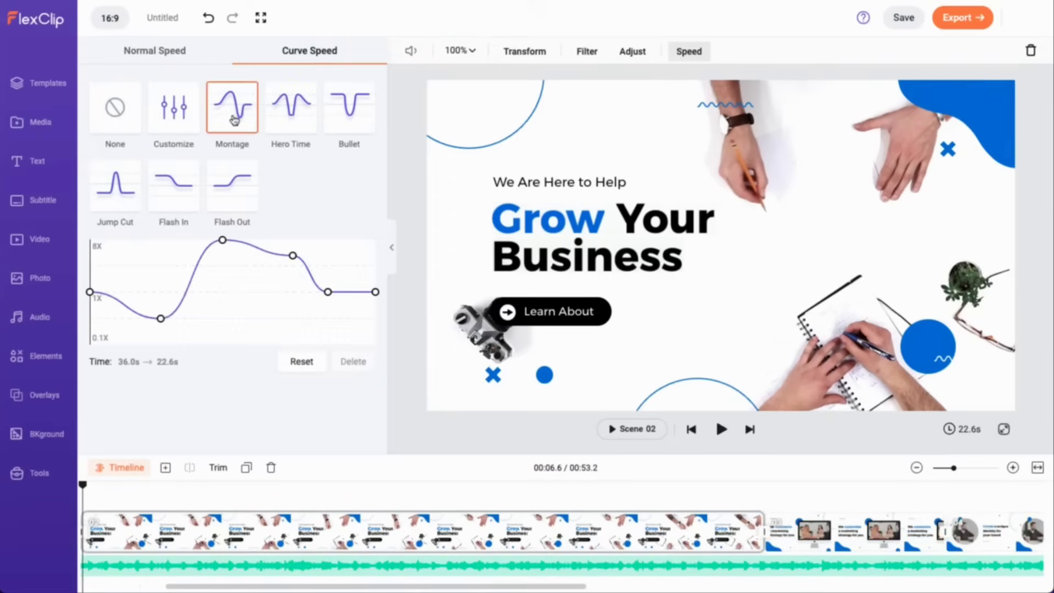
# Step: Customize the speed curve by raising its right dip and deleting a point
pyautogui.click(177, 113)
pyautogui.click(164, 275)
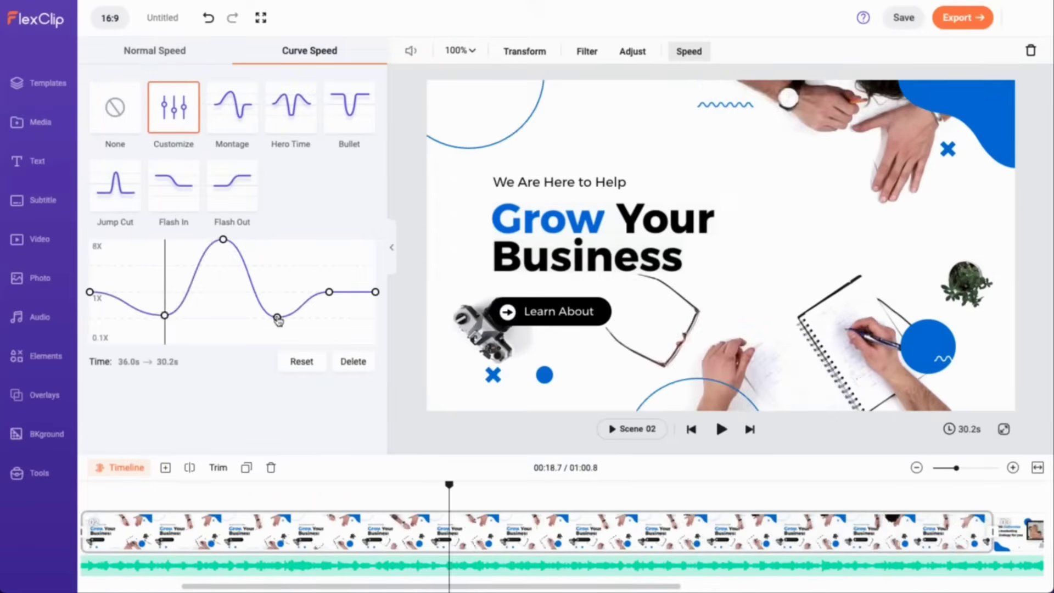
pyautogui.moveTo(278, 320); pyautogui.dragTo(287, 264)
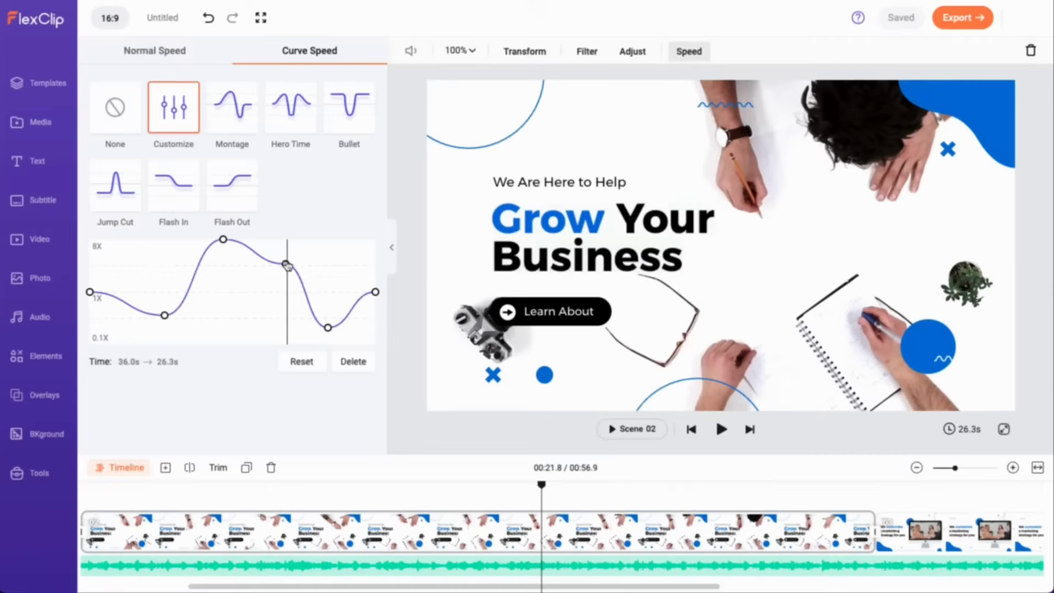
pyautogui.click(346, 362)
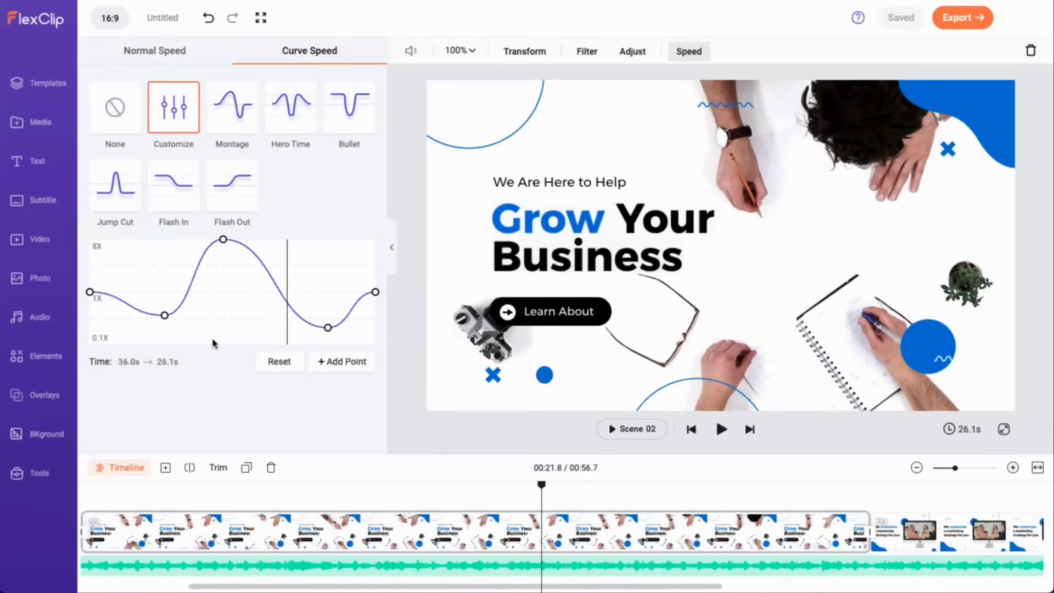
pyautogui.click(318, 524)
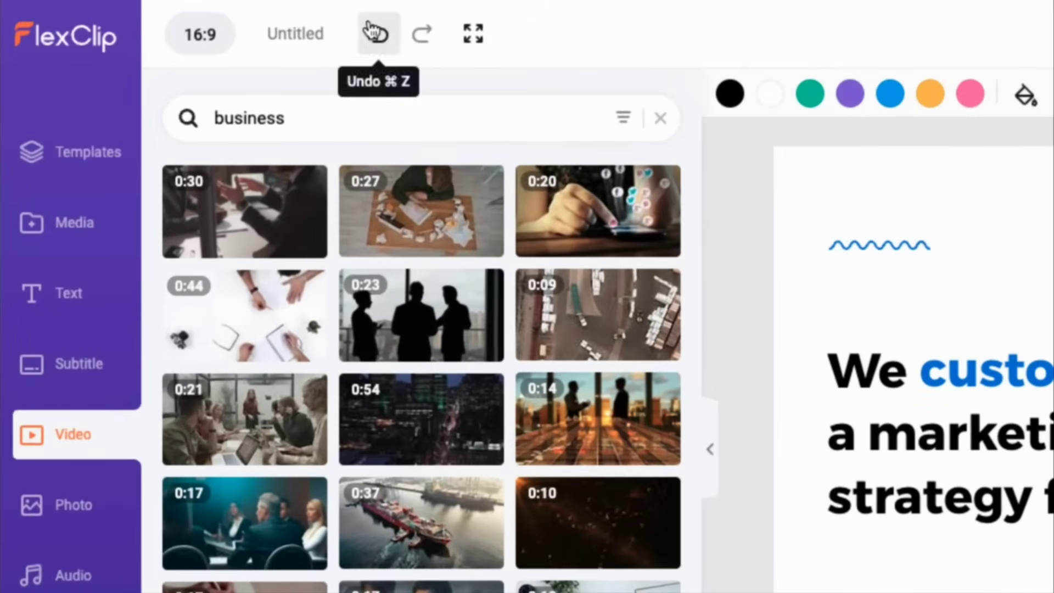
# Step: Undo the last edit and set the sales-growth tips scene duration to 5 seconds
pyautogui.click(206, 16)
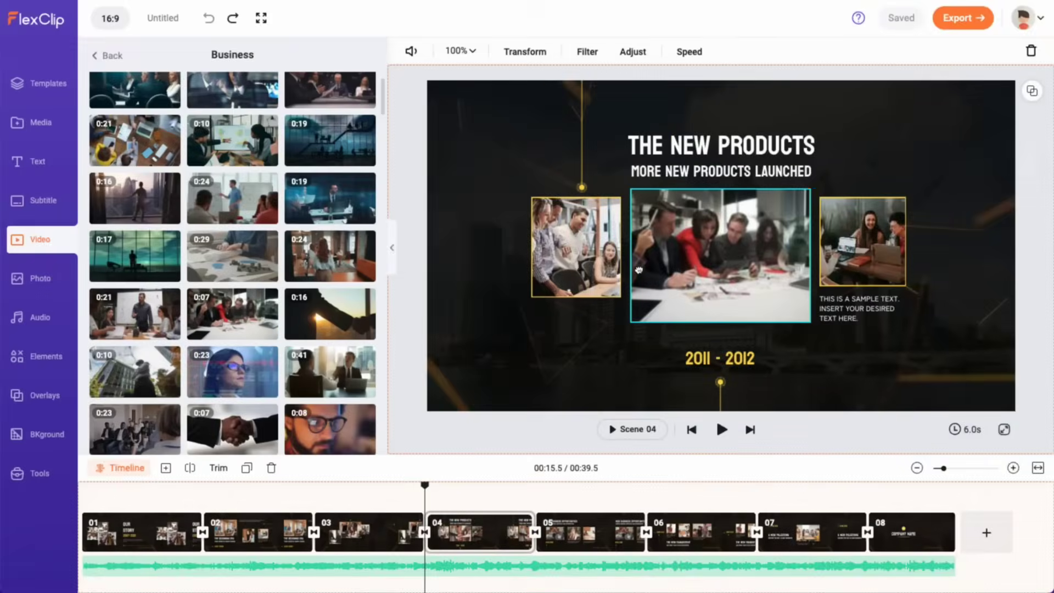
pyautogui.click(639, 269)
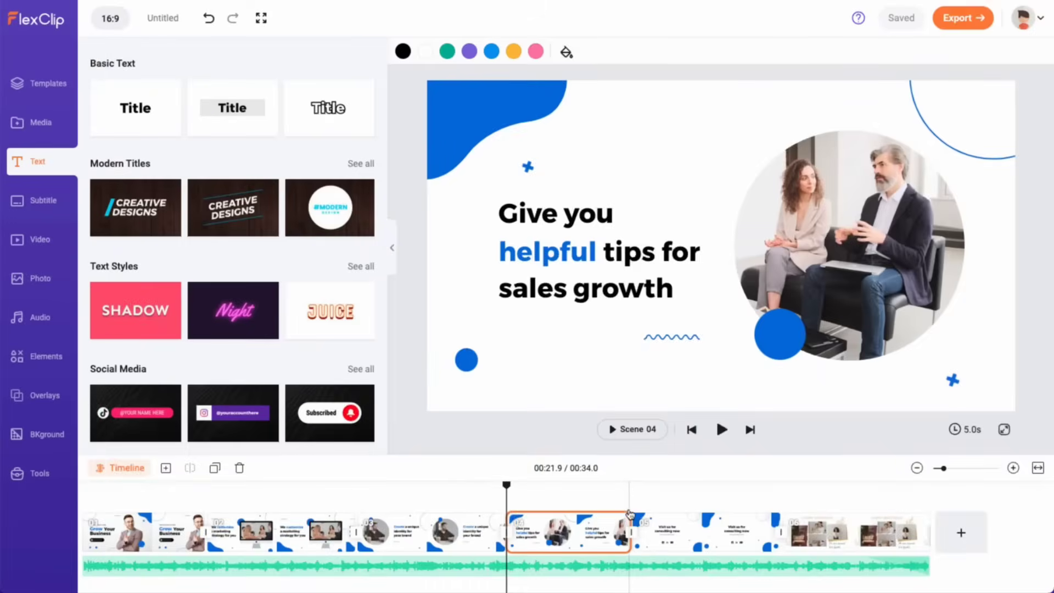
pyautogui.moveTo(629, 519); pyautogui.dragTo(684, 519)
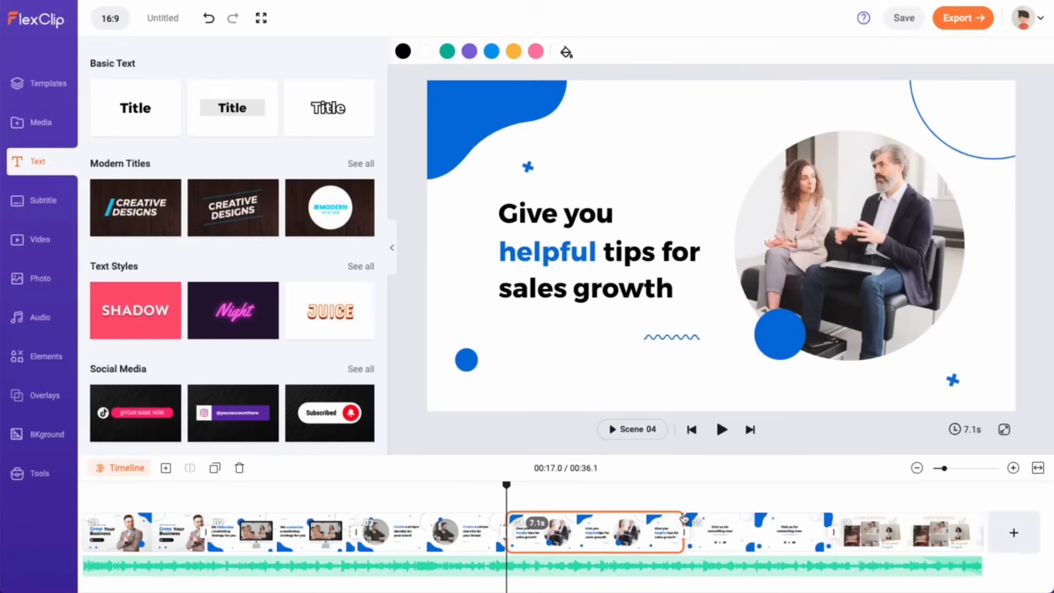
pyautogui.click(968, 437)
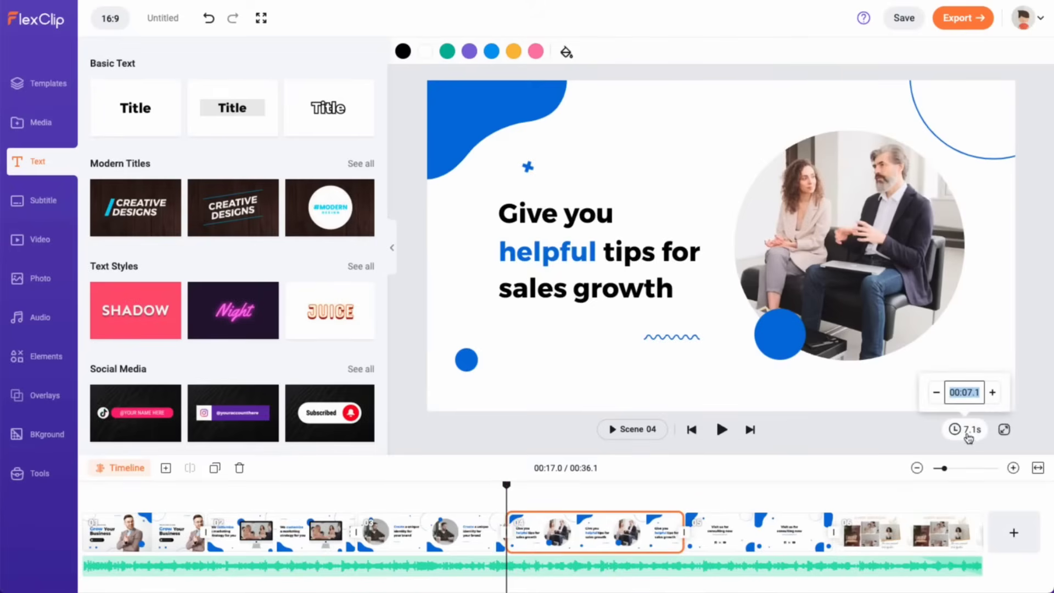
pyautogui.press('Return')
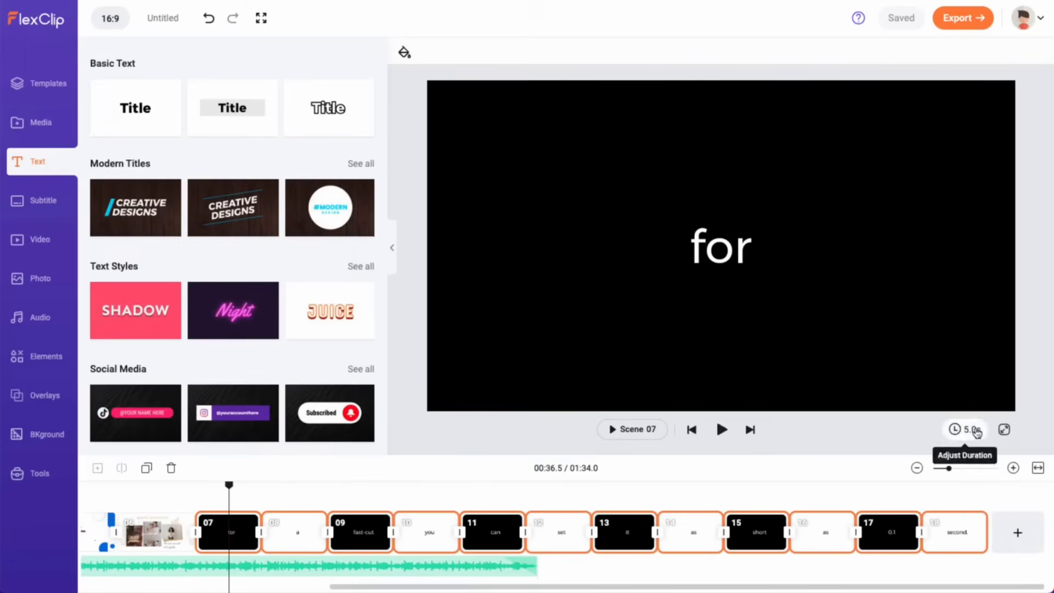
# Step: Check the 'for' scene's duration, then preview playback from the playhead
pyautogui.click(968, 430)
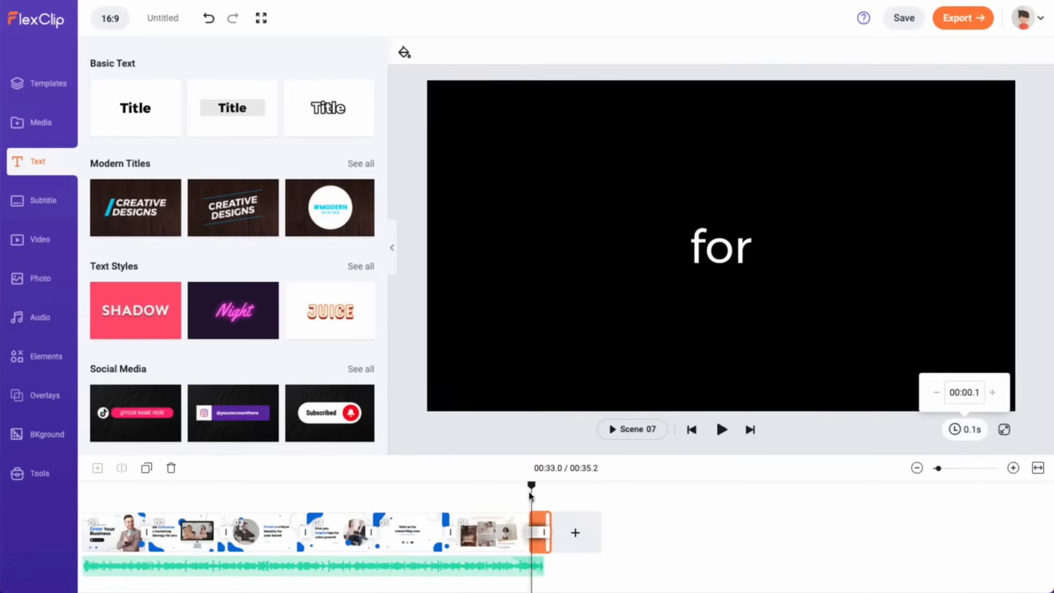
pyautogui.click(531, 496)
pyautogui.click(721, 429)
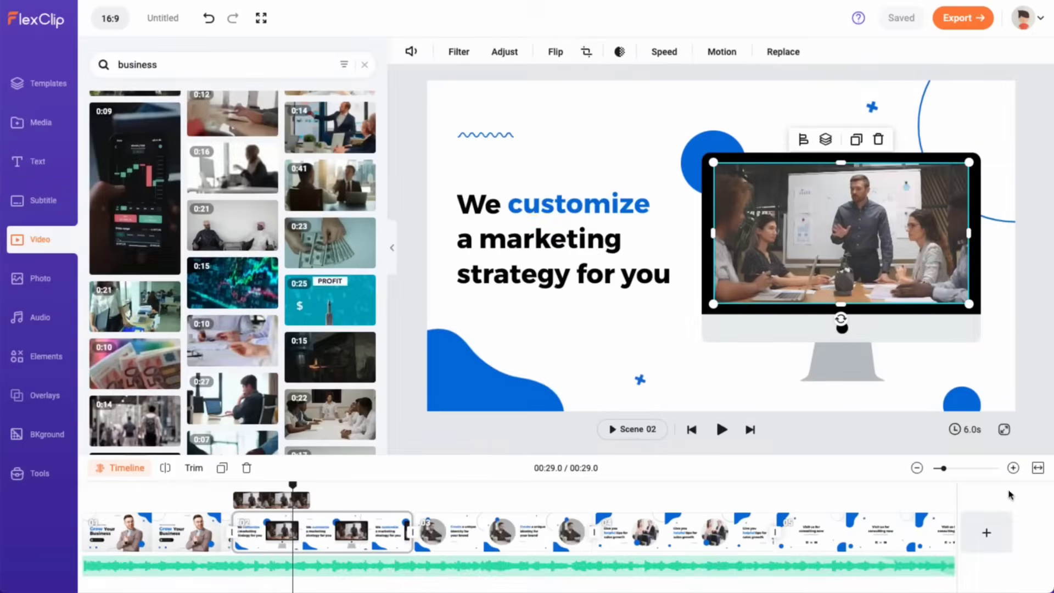
# Step: Fit the 29.0s timeline to screen and select Scene 04, the sales-growth tips scene
pyautogui.moveTo(948, 471); pyautogui.dragTo(946, 471)
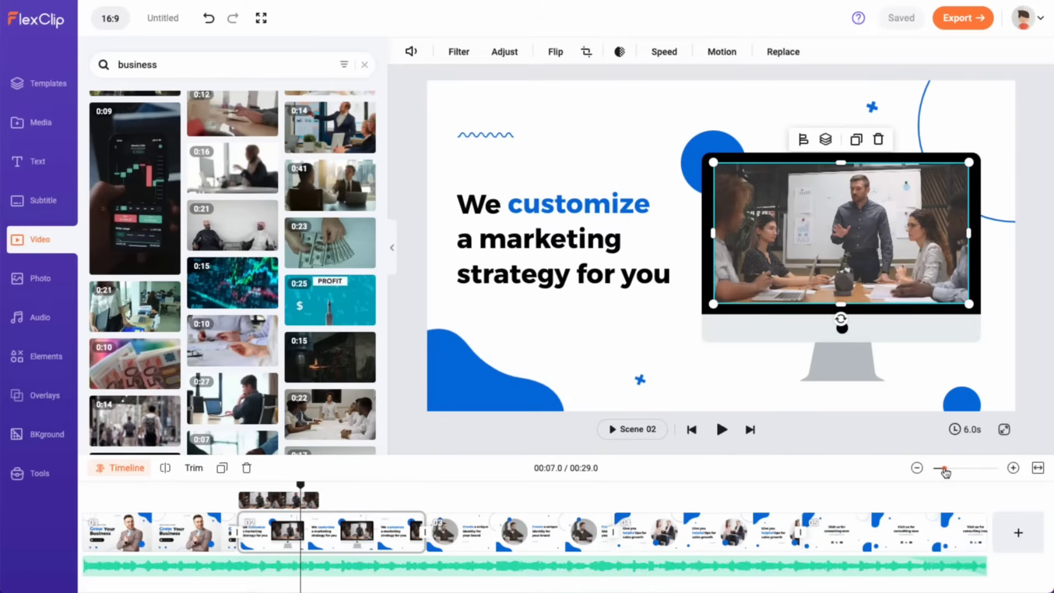
pyautogui.click(1038, 468)
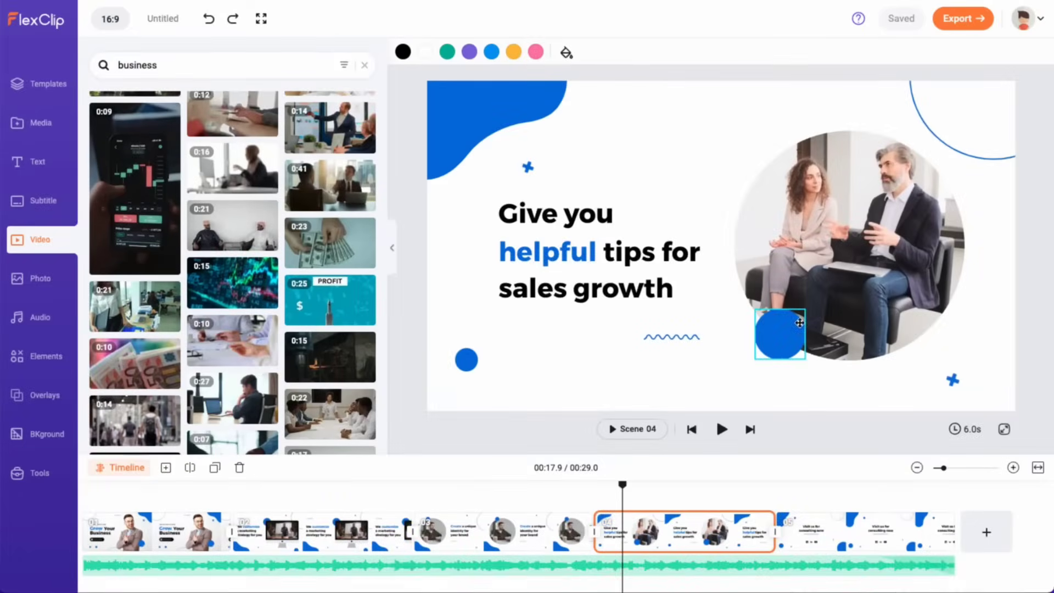
pyautogui.click(636, 292)
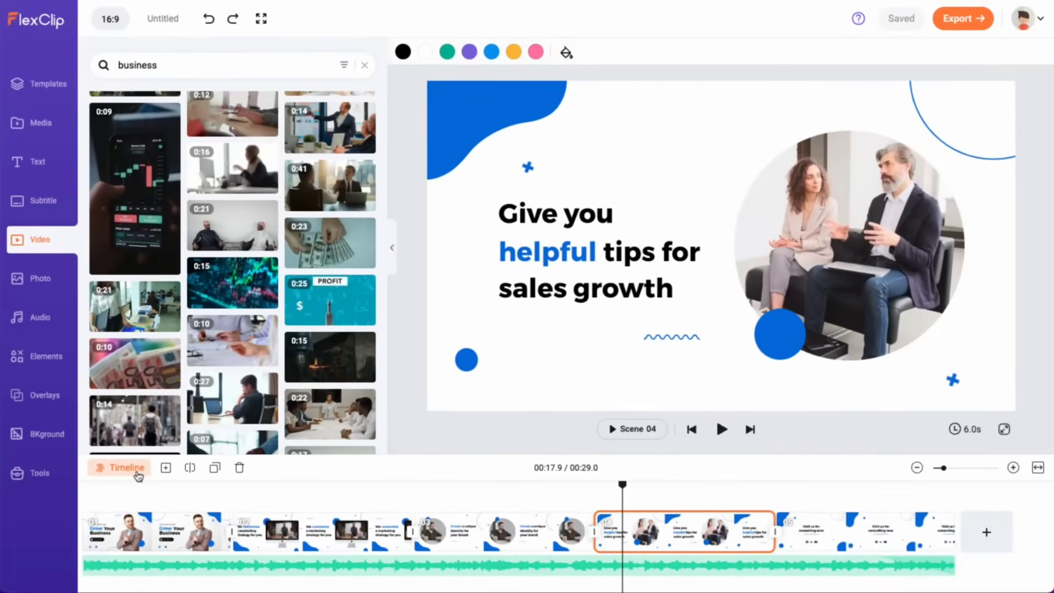
# Step: In Scene 04's layer tracks, delay the 'sales growth' text start slightly
pyautogui.click(205, 415)
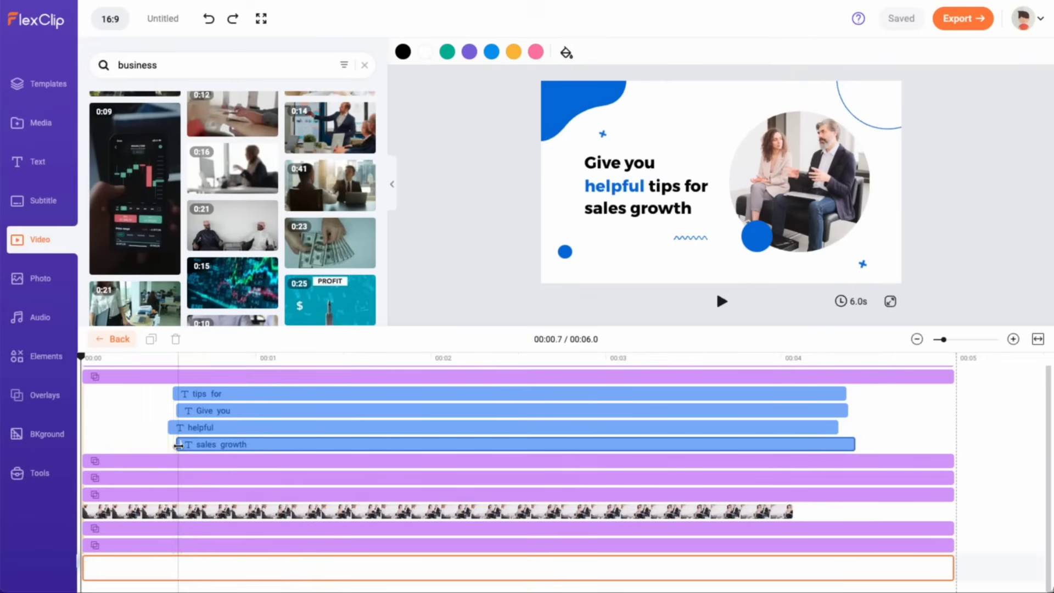
pyautogui.moveTo(178, 446); pyautogui.dragTo(188, 446)
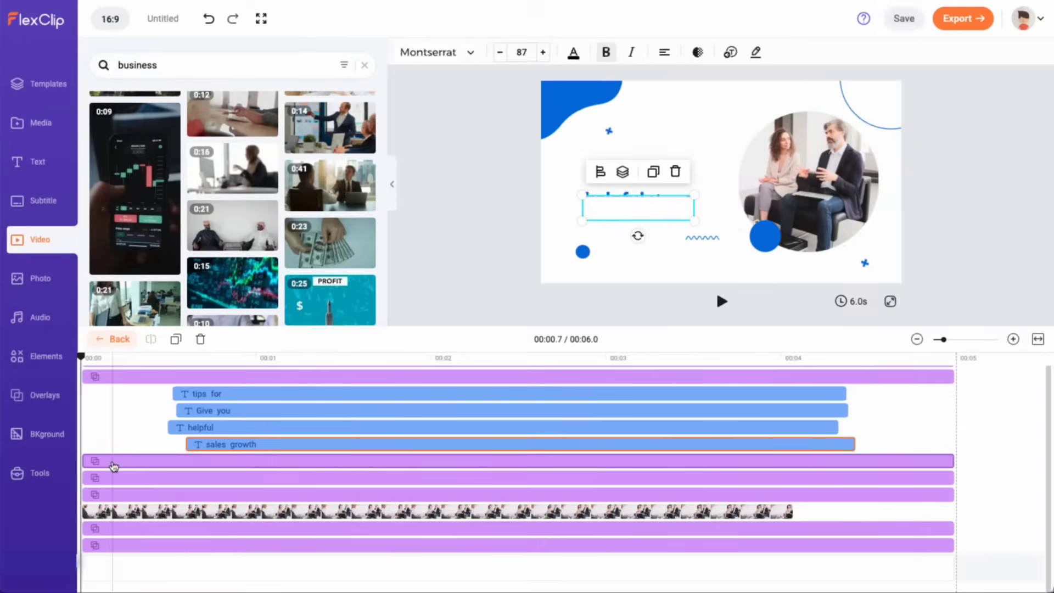
pyautogui.click(114, 466)
pyautogui.click(172, 482)
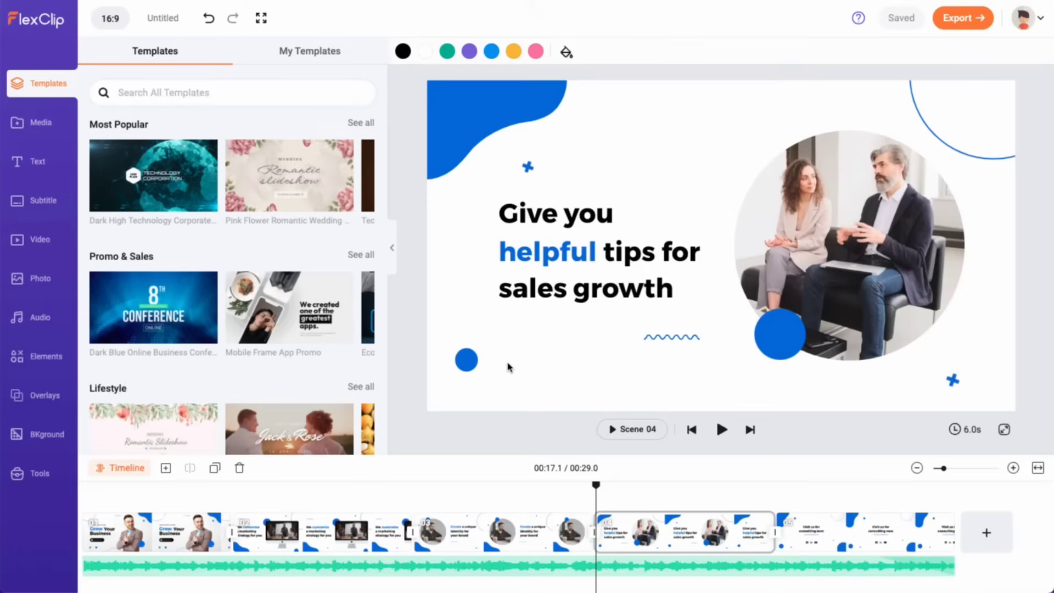
# Step: Select the 'Give you' heading and review its font size, text colour and Motion options
pyautogui.click(34, 164)
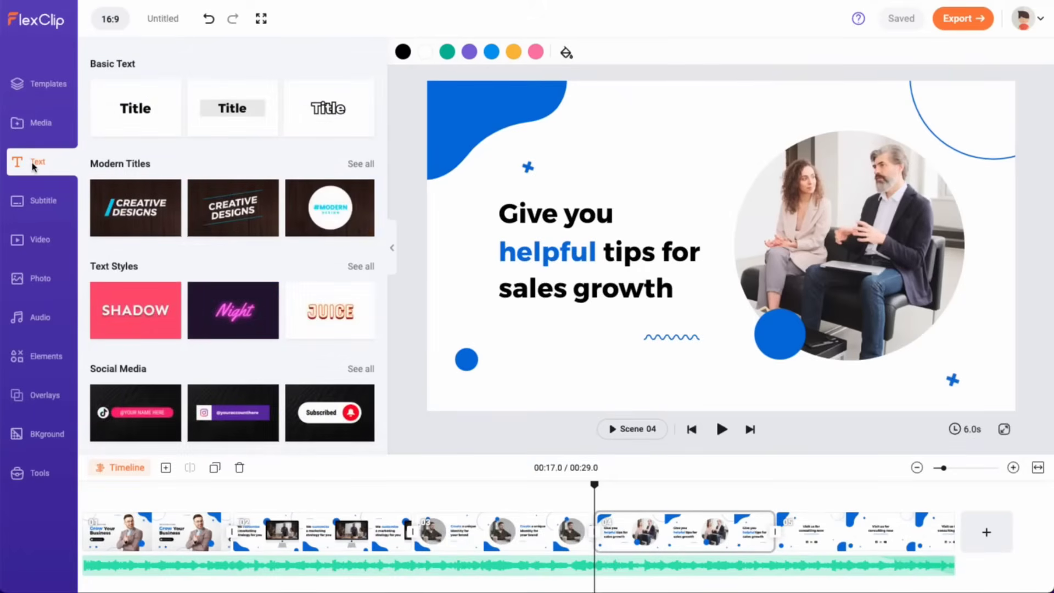
pyautogui.click(537, 220)
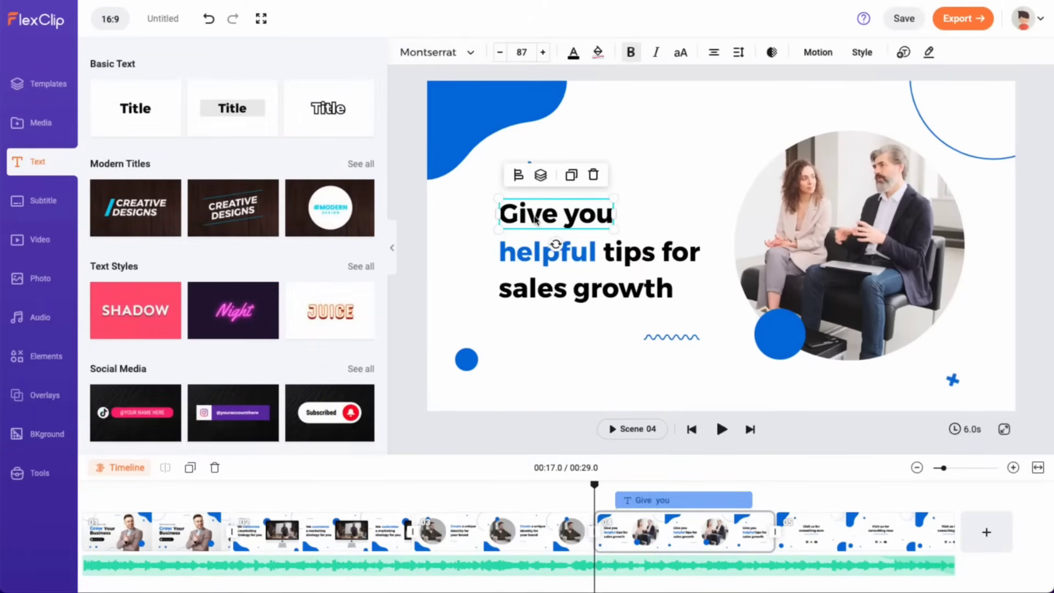
pyautogui.click(522, 53)
pyautogui.click(574, 54)
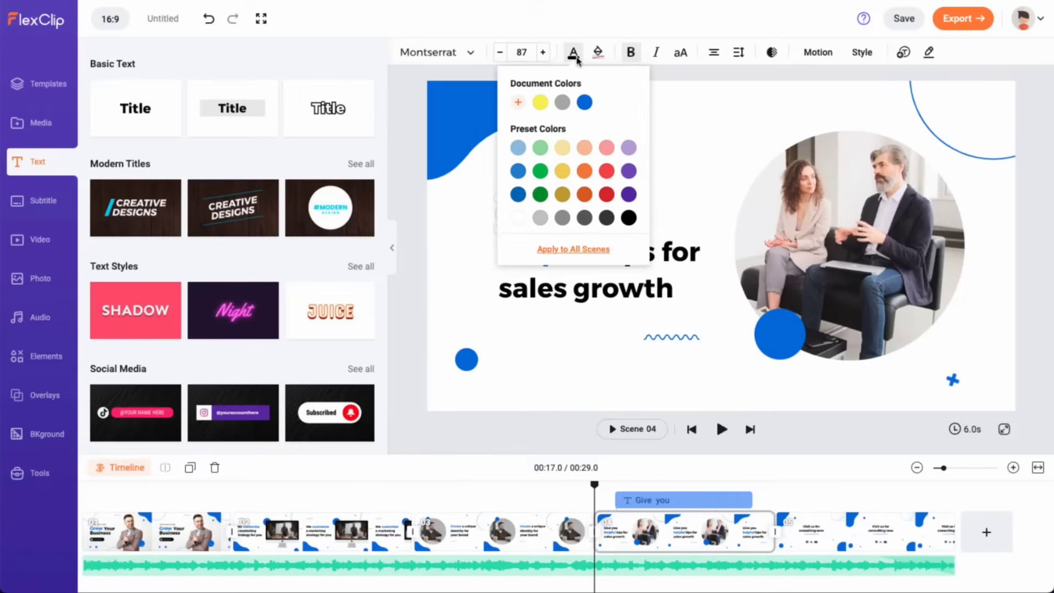
pyautogui.click(818, 52)
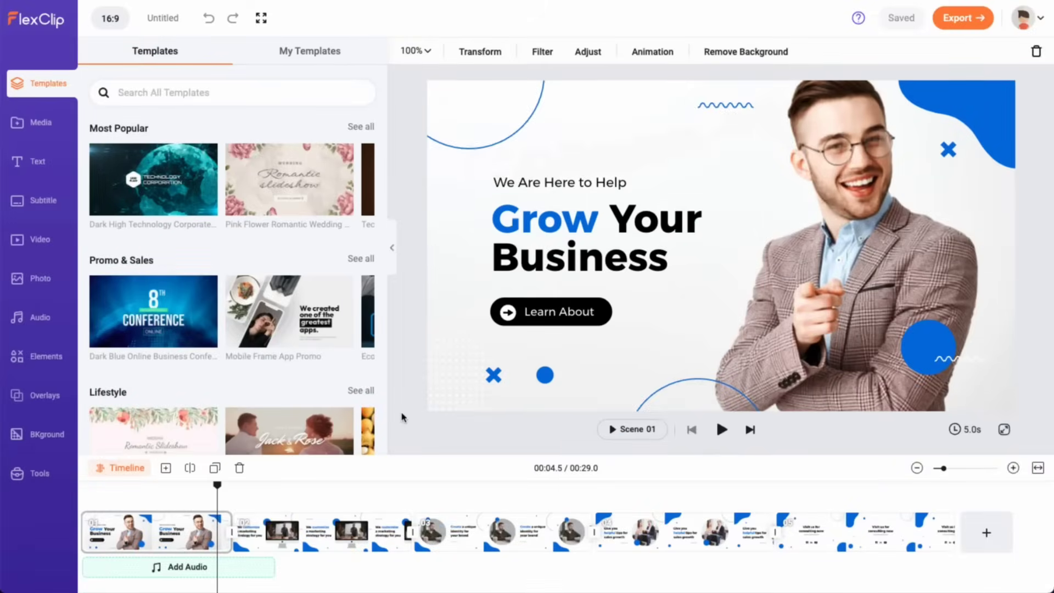
# Step: Search the audio library for 'business' and add the second Inspiring Corporate ambient track
pyautogui.click(175, 569)
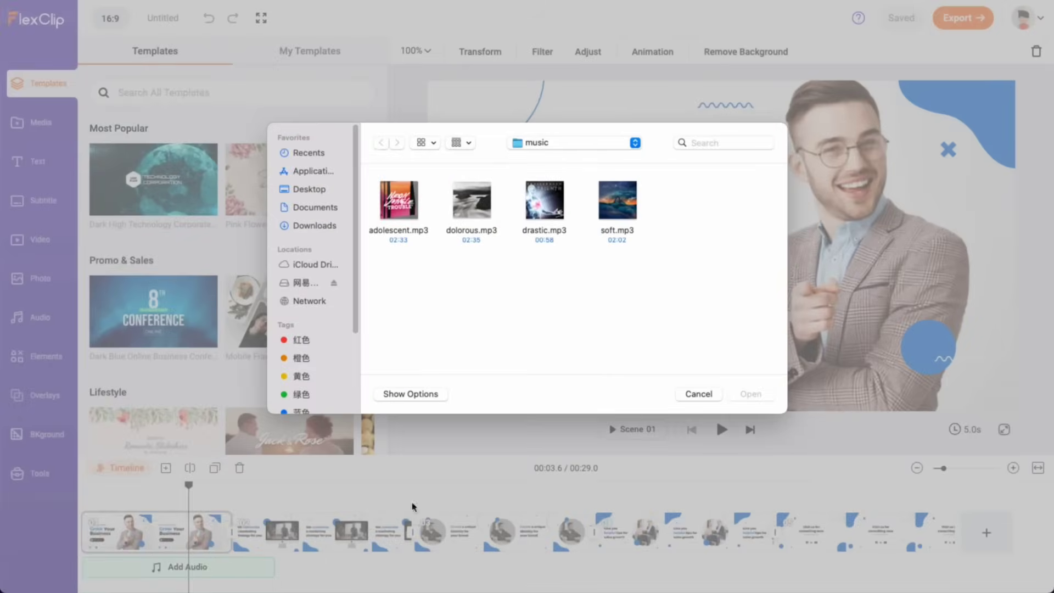
pyautogui.click(697, 394)
pyautogui.click(40, 318)
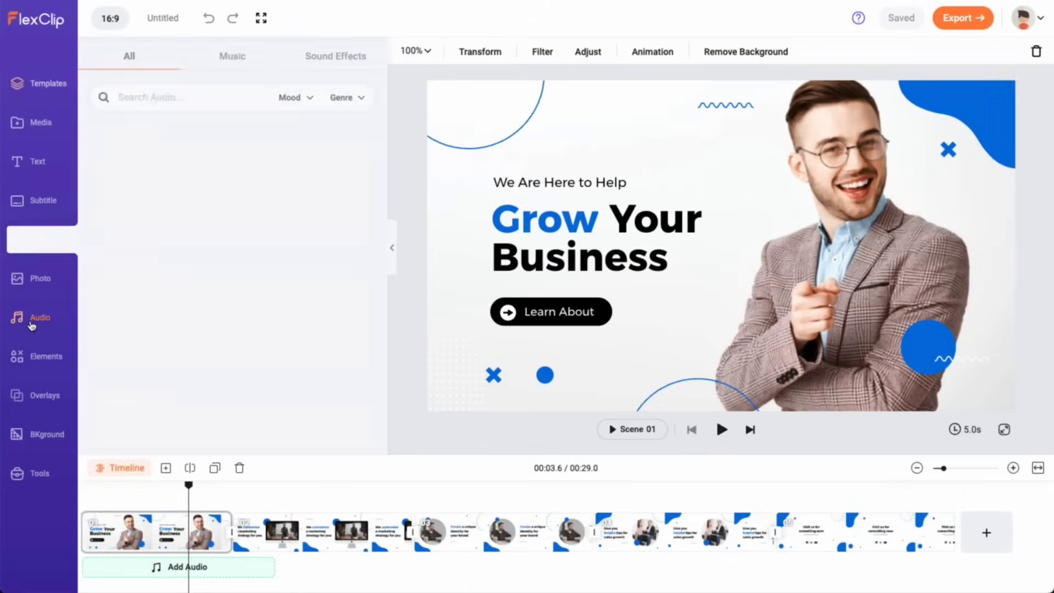
pyautogui.click(165, 91)
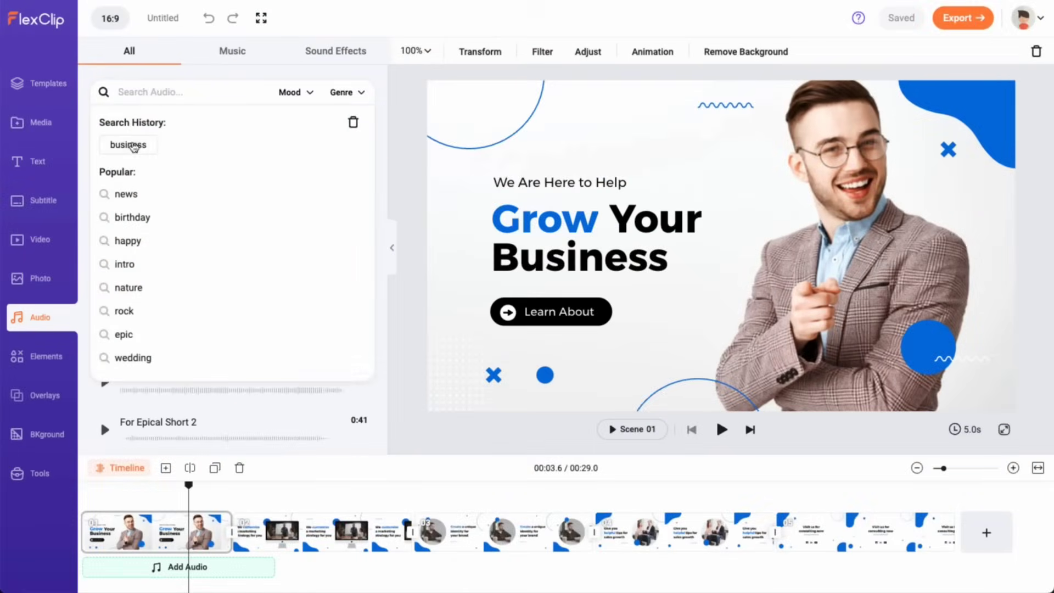
pyautogui.click(129, 145)
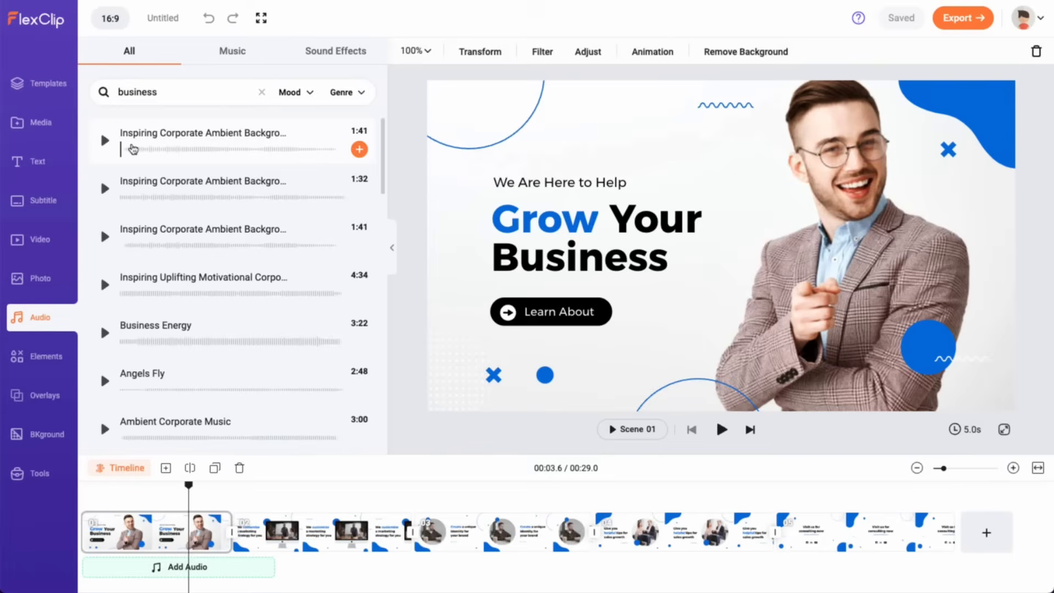
pyautogui.click(105, 189)
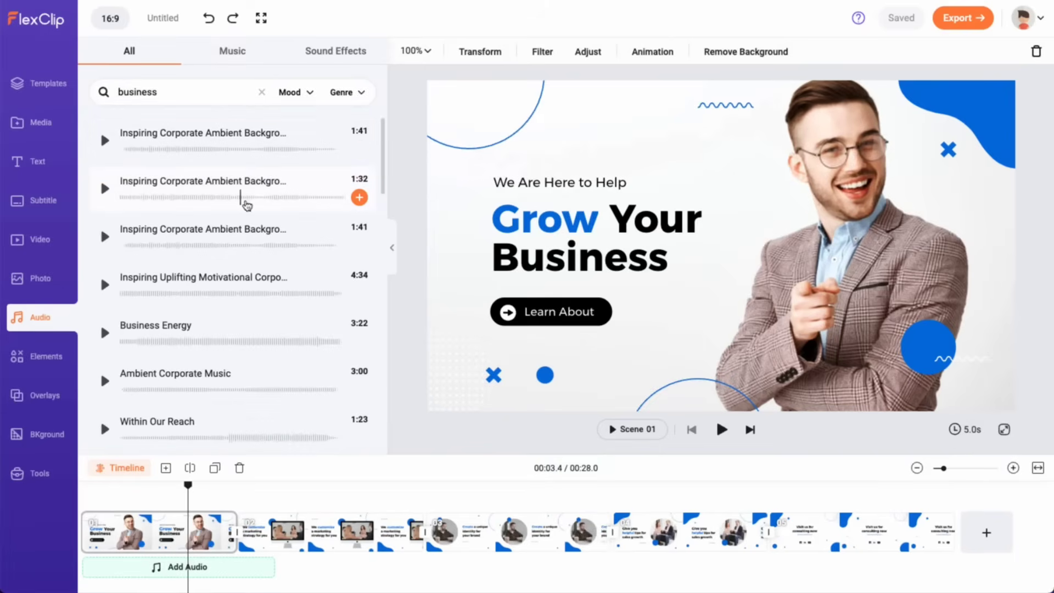
pyautogui.click(361, 199)
pyautogui.click(358, 146)
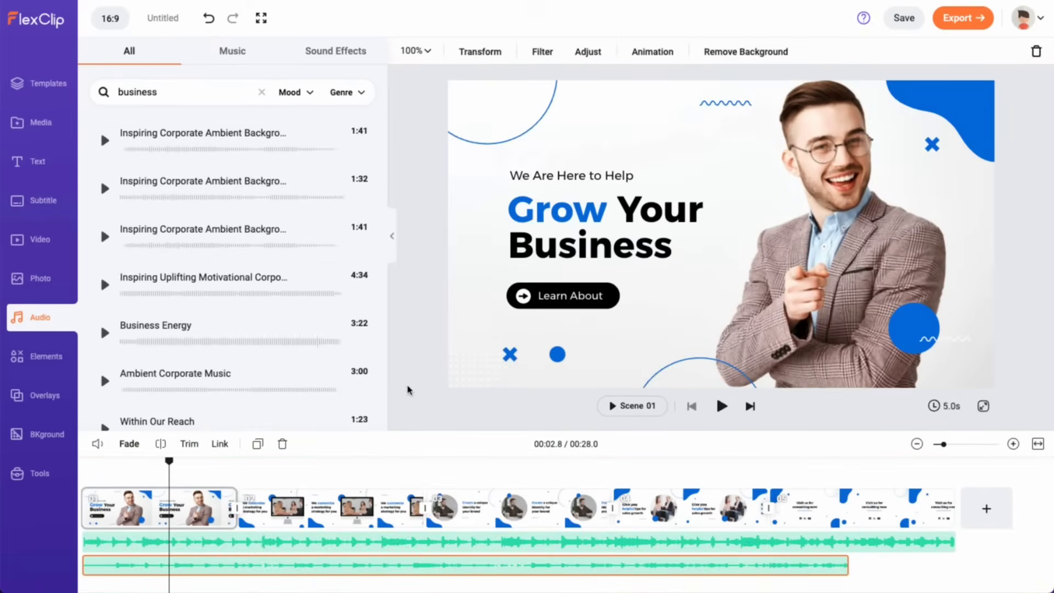
# Step: Set the music volume to 78 with a 1.8s fade-in and 2.9s fade-out
pyautogui.click(98, 444)
pyautogui.moveTo(230, 391); pyautogui.dragTo(227, 395)
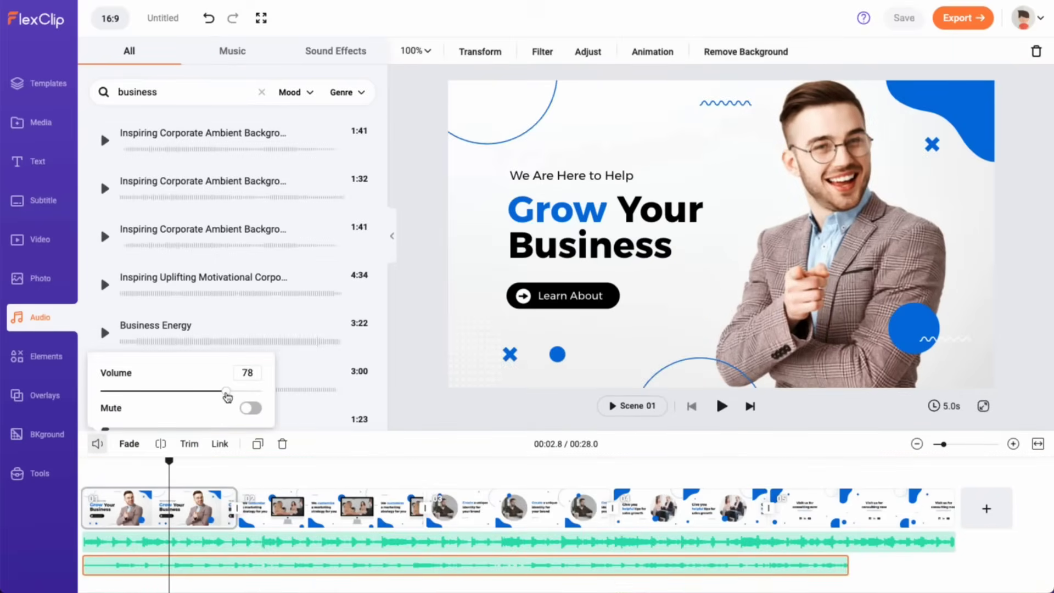
pyautogui.click(129, 443)
pyautogui.moveTo(125, 363); pyautogui.dragTo(182, 363)
pyautogui.moveTo(125, 407); pyautogui.dragTo(218, 408)
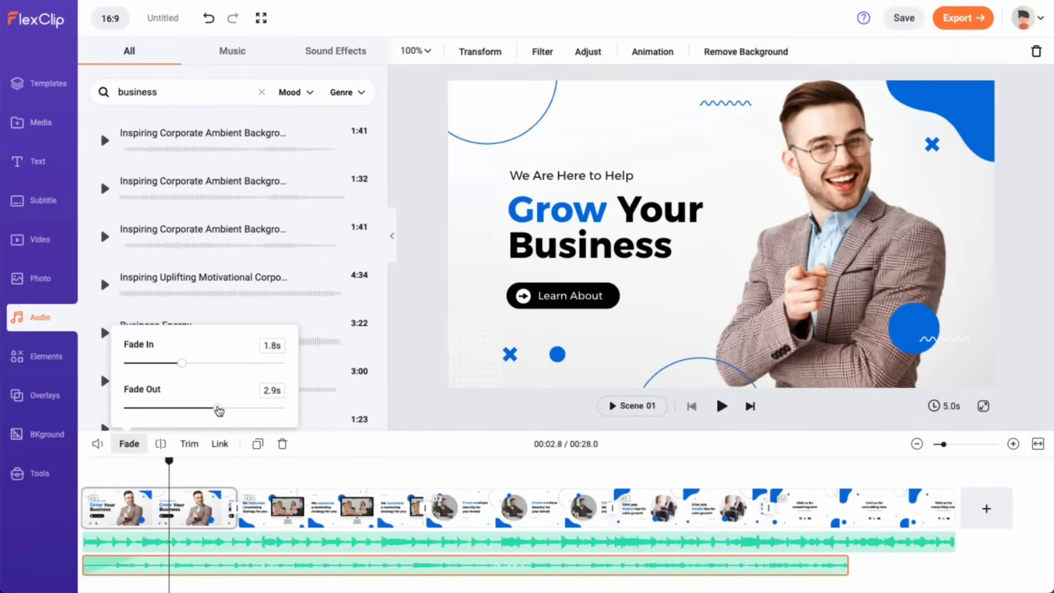
# Step: Move the music to start at 00:05.2 (Scene 02) and split the lower track at the playhead
pyautogui.click(237, 543)
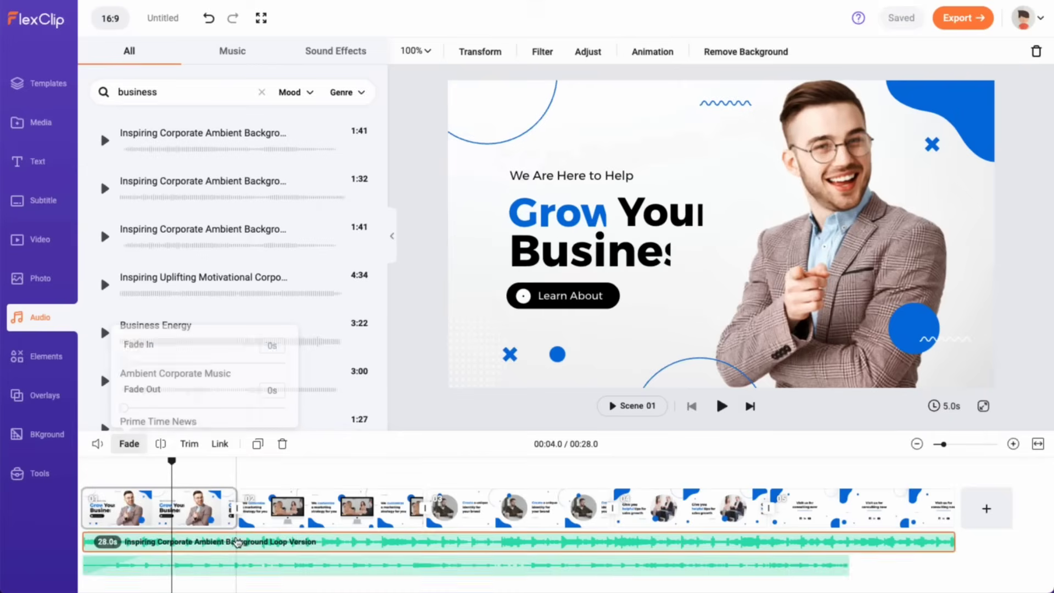
pyautogui.moveTo(84, 542); pyautogui.dragTo(240, 543)
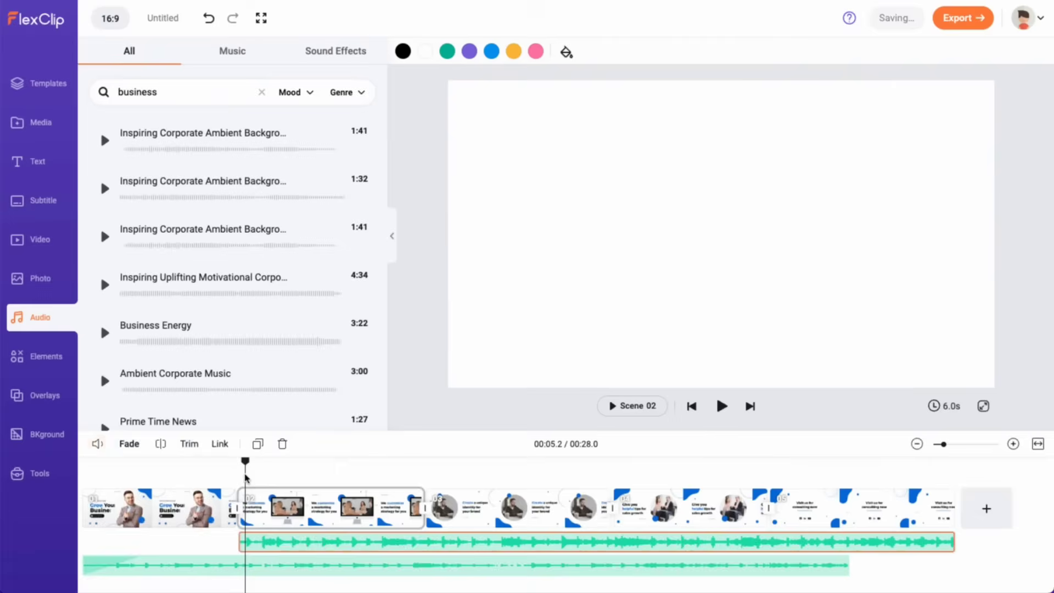
pyautogui.click(239, 565)
pyautogui.click(161, 444)
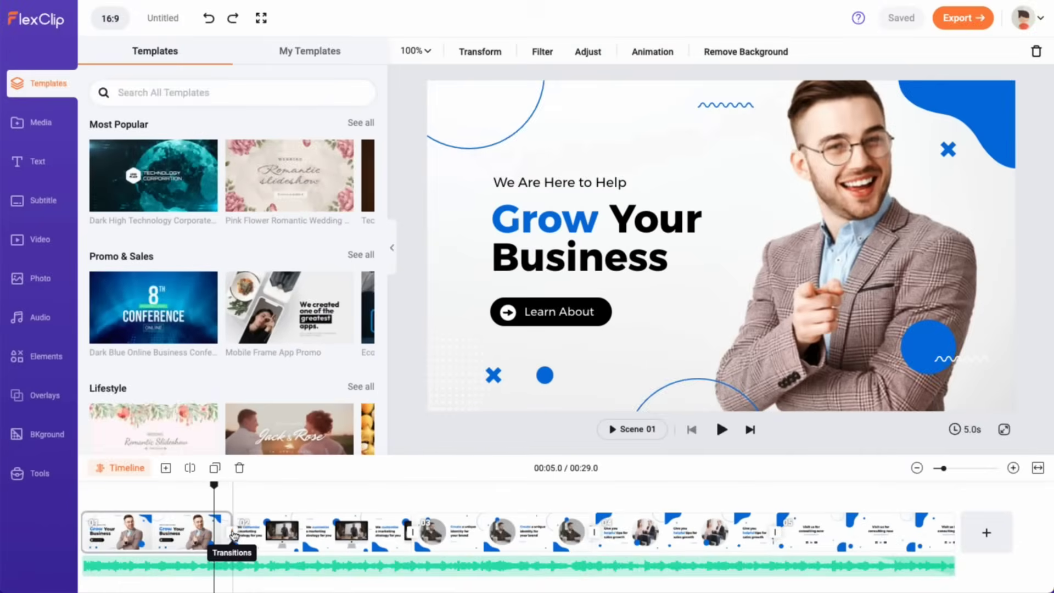
# Step: Add the Geometric Shape Circle transition between Scene 01 and Scene 02
pyautogui.click(419, 486)
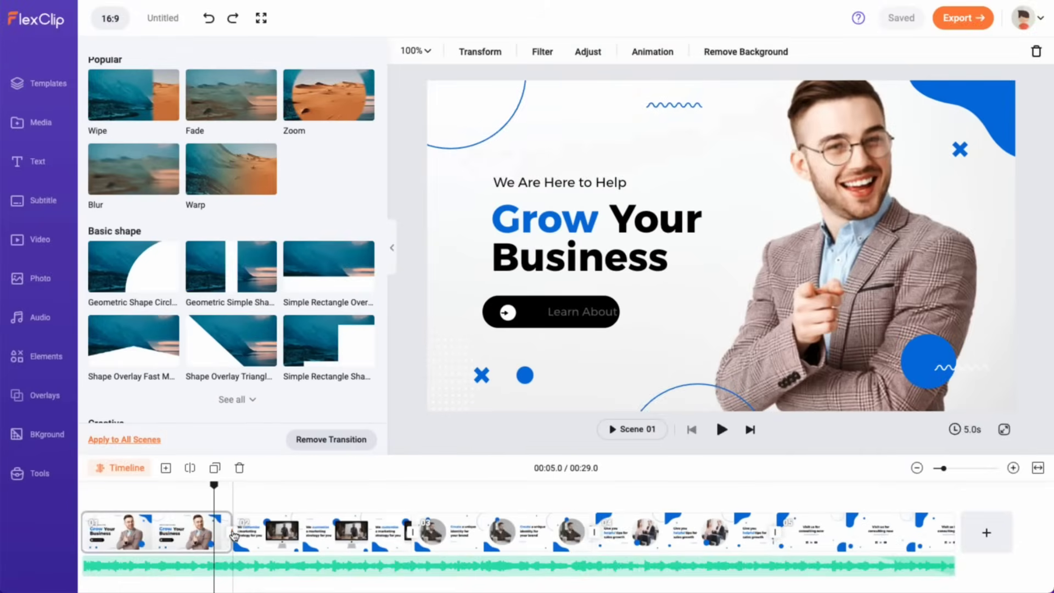
pyautogui.click(127, 282)
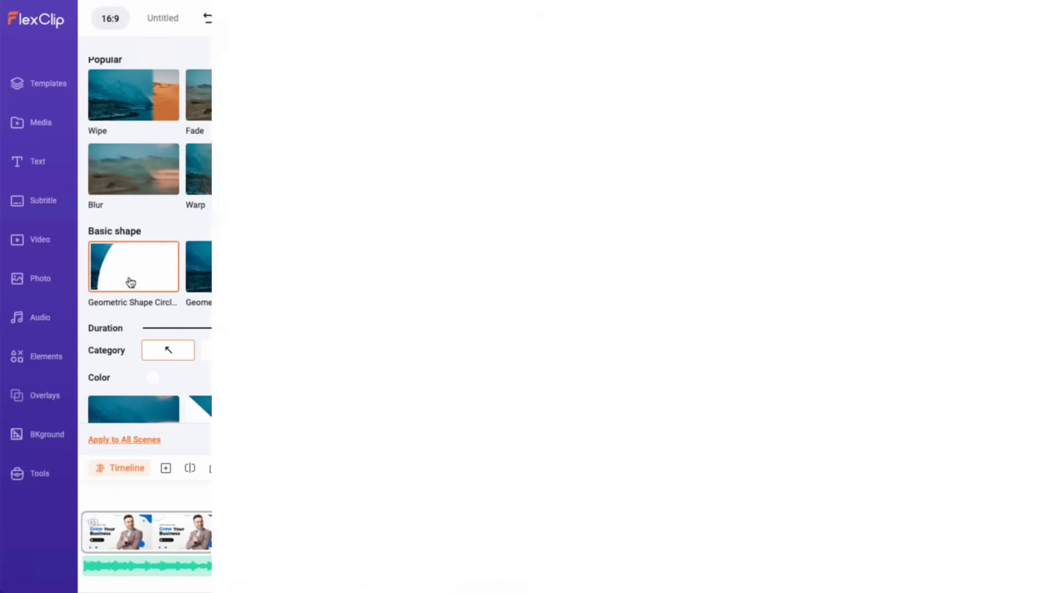
# Step: Apply the pink circles Decorative Overlay to scene 05 and preview it
pyautogui.click(40, 397)
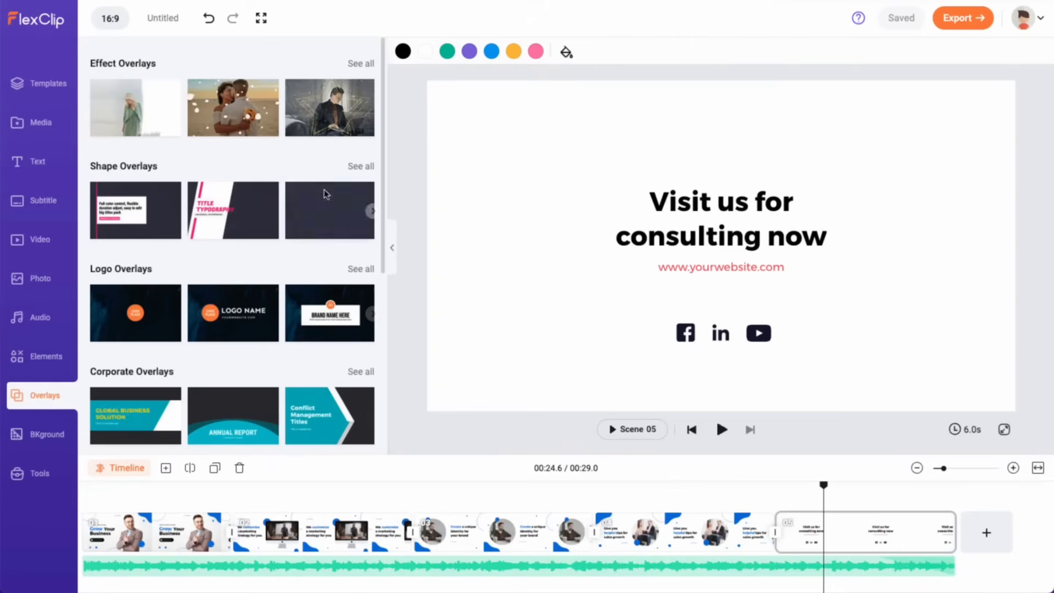
pyautogui.scroll(-5, 263, 392)
pyautogui.click(165, 286)
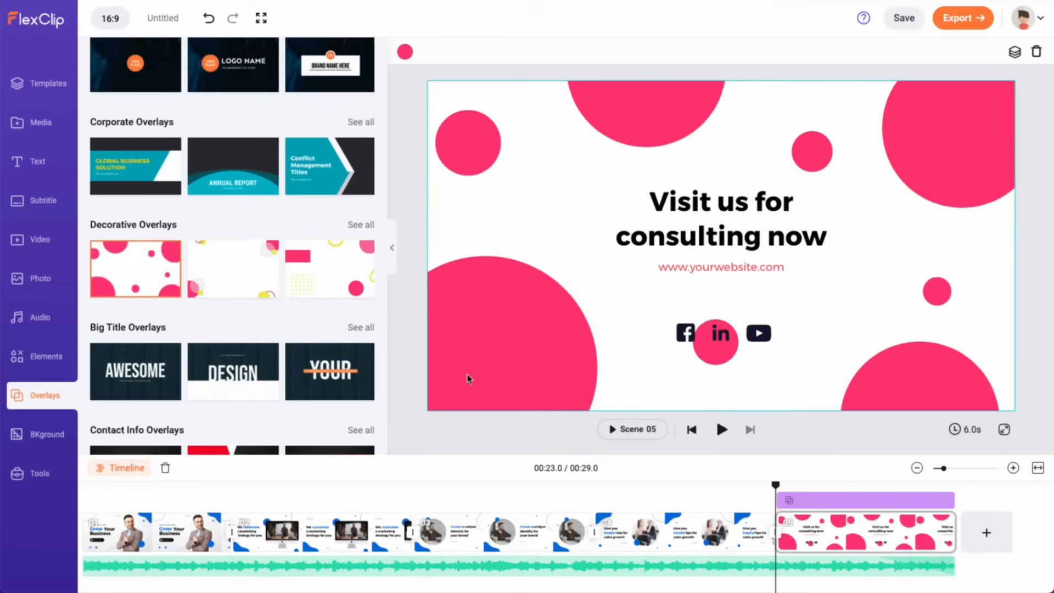
pyautogui.click(722, 430)
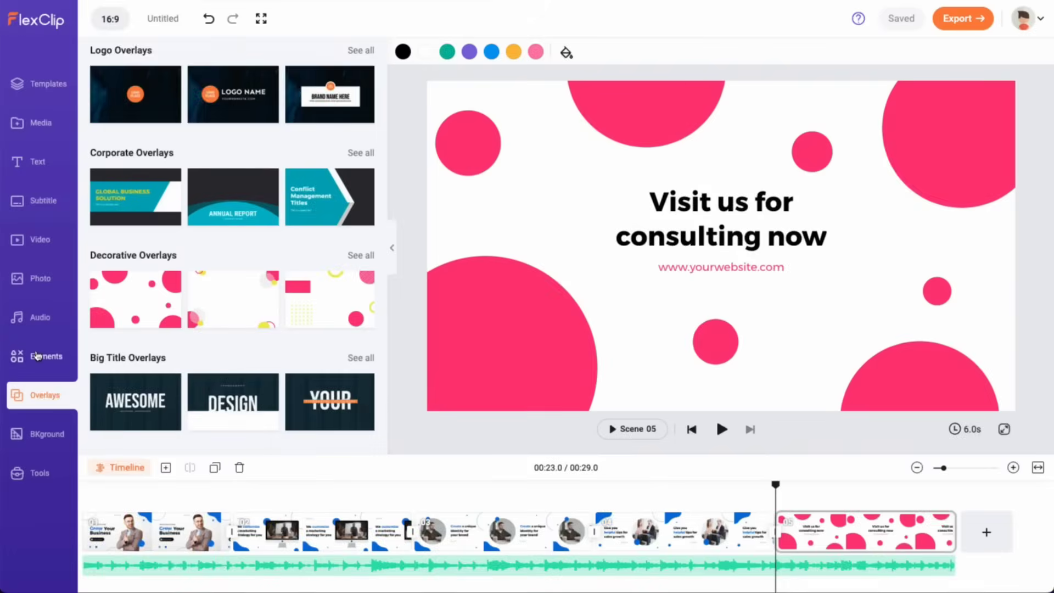
# Step: Add the pointing person sticker from Elements, place it left of the title, and preview
pyautogui.click(36, 356)
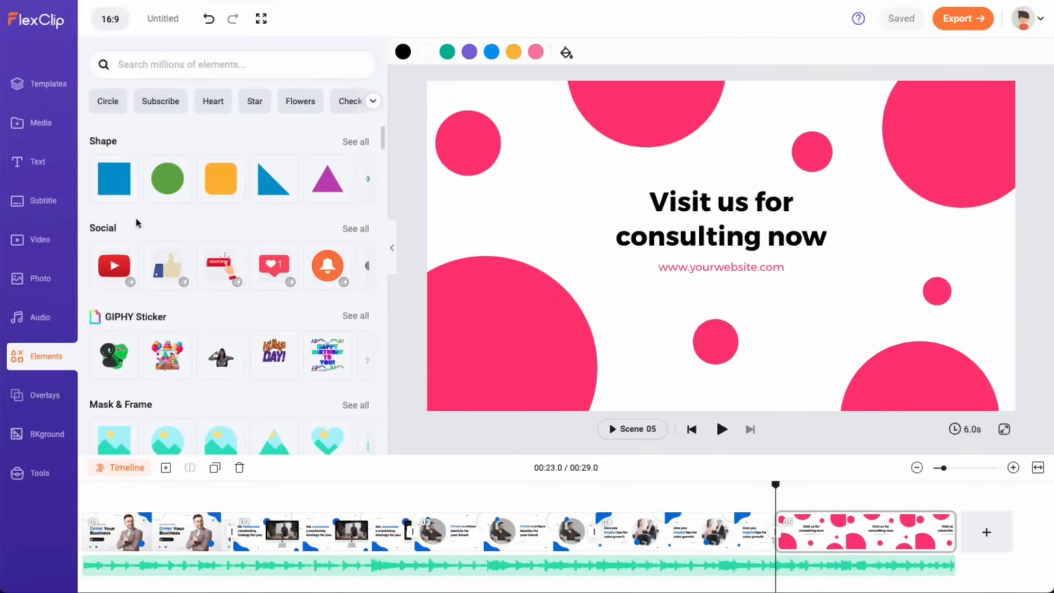
pyautogui.scroll(-9, 131, 408)
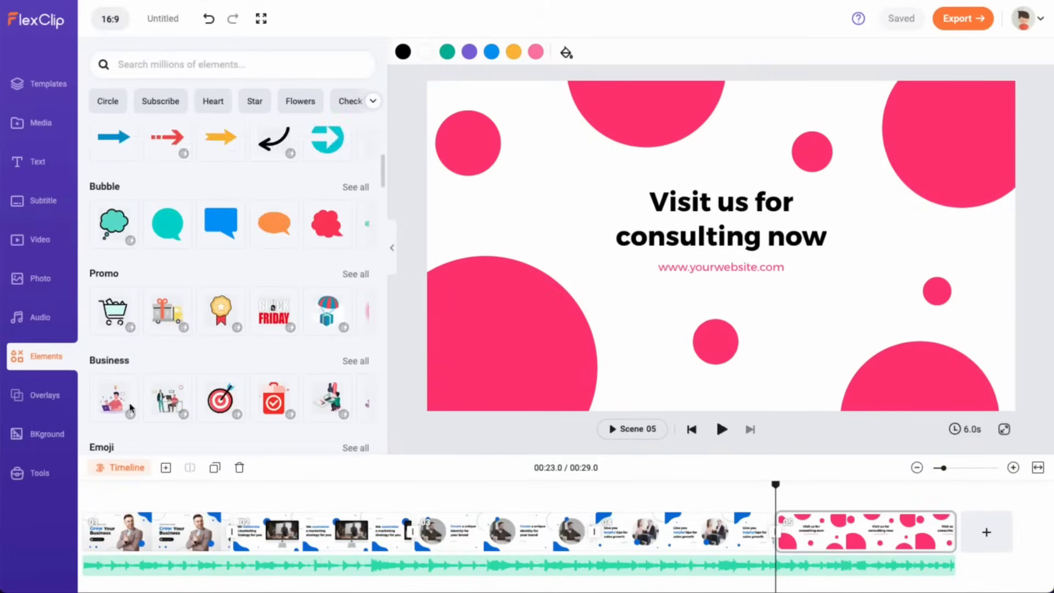
pyautogui.scroll(-15, 236, 387)
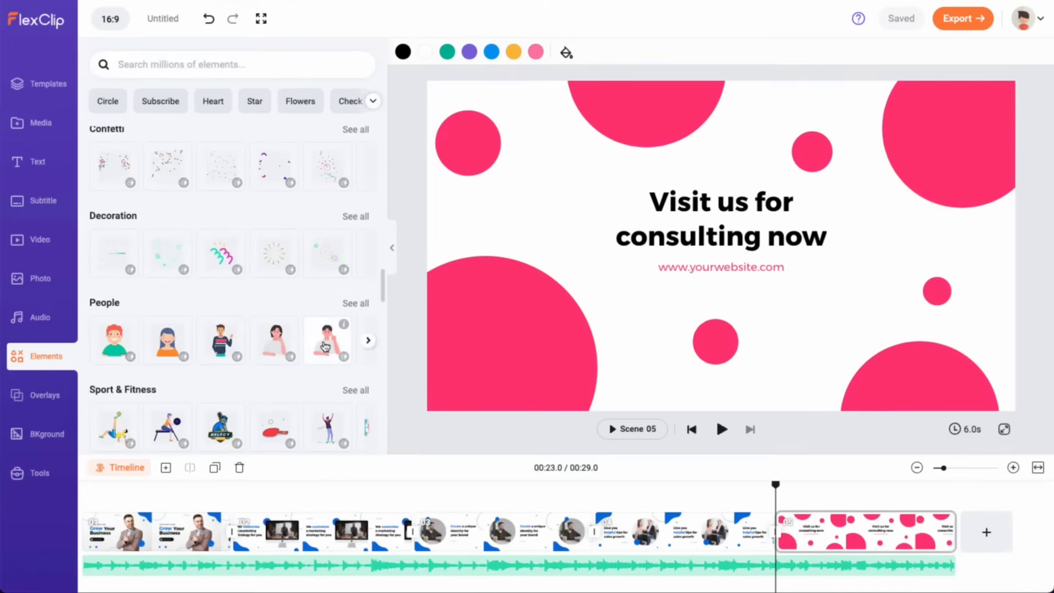
pyautogui.click(327, 341)
pyautogui.moveTo(709, 245); pyautogui.dragTo(563, 242)
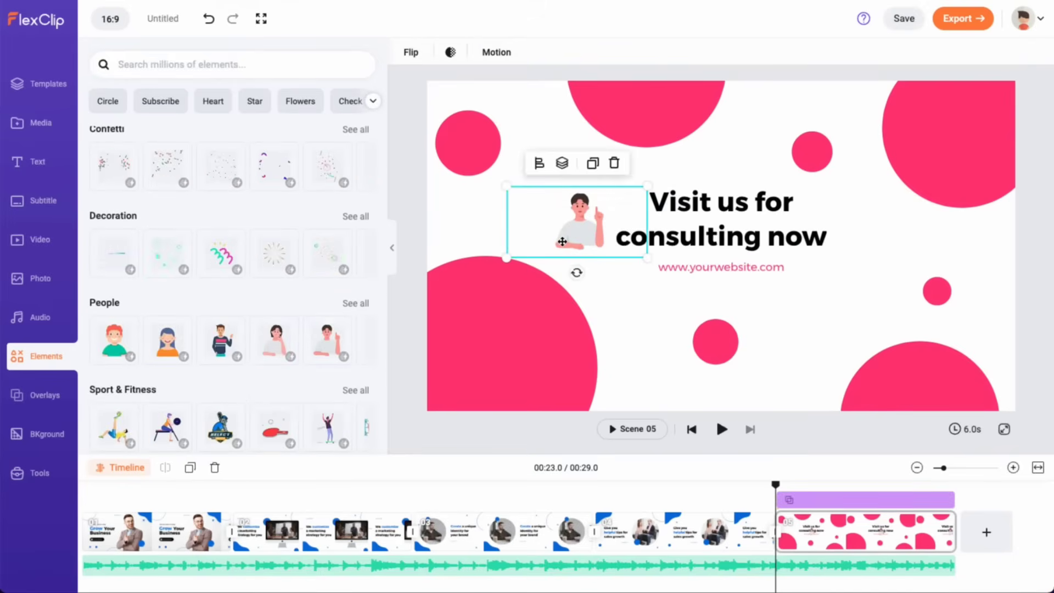
pyautogui.click(658, 313)
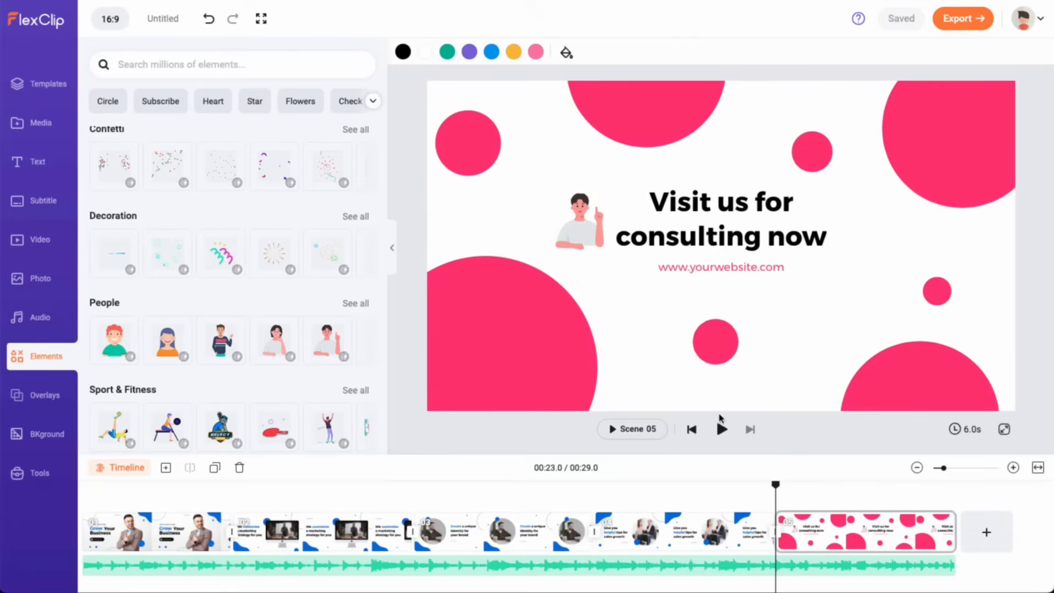
pyautogui.click(723, 429)
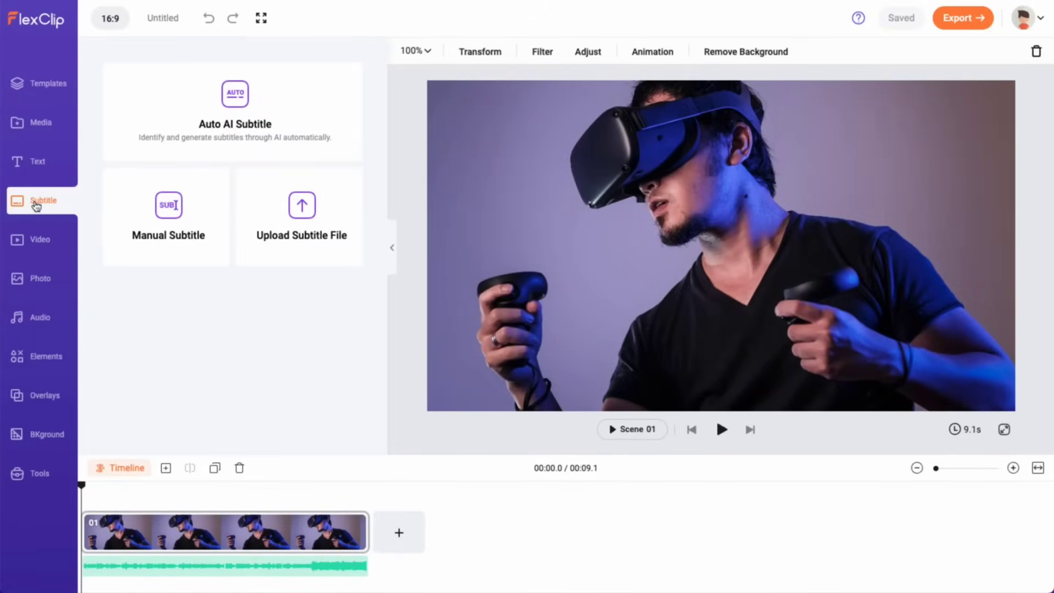
# Step: Generate English auto AI subtitles for the VR clip, then try Remove Background and close it
pyautogui.click(250, 130)
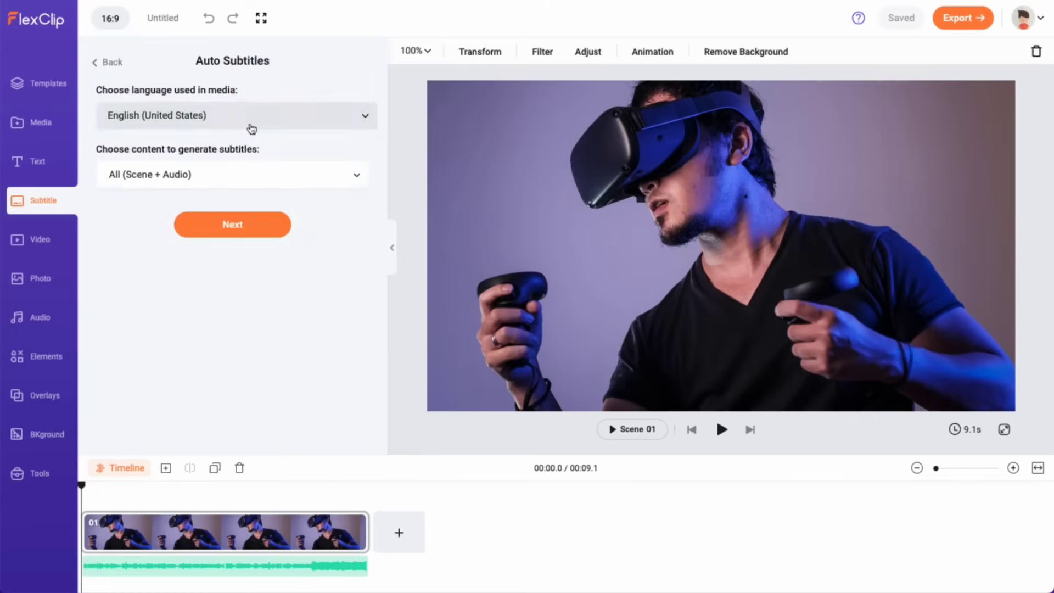
pyautogui.click(252, 224)
pyautogui.click(250, 304)
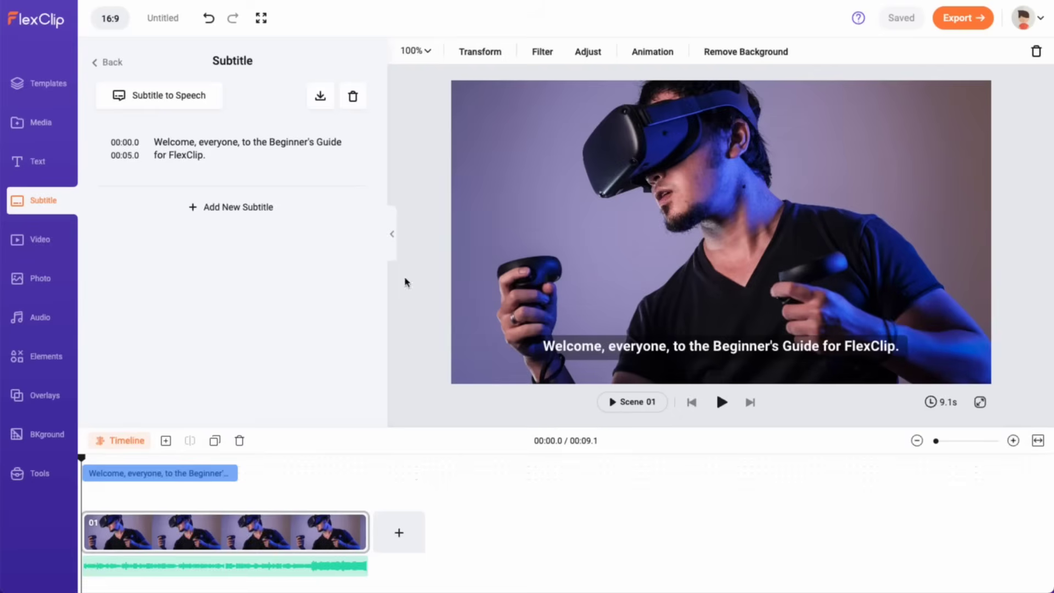
pyautogui.click(739, 51)
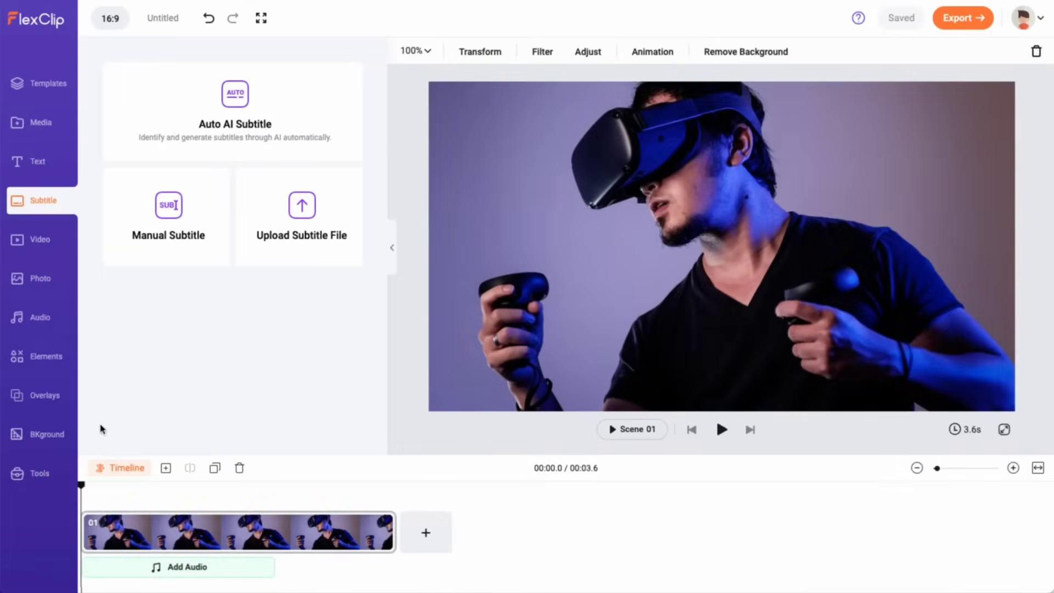
pyautogui.click(26, 476)
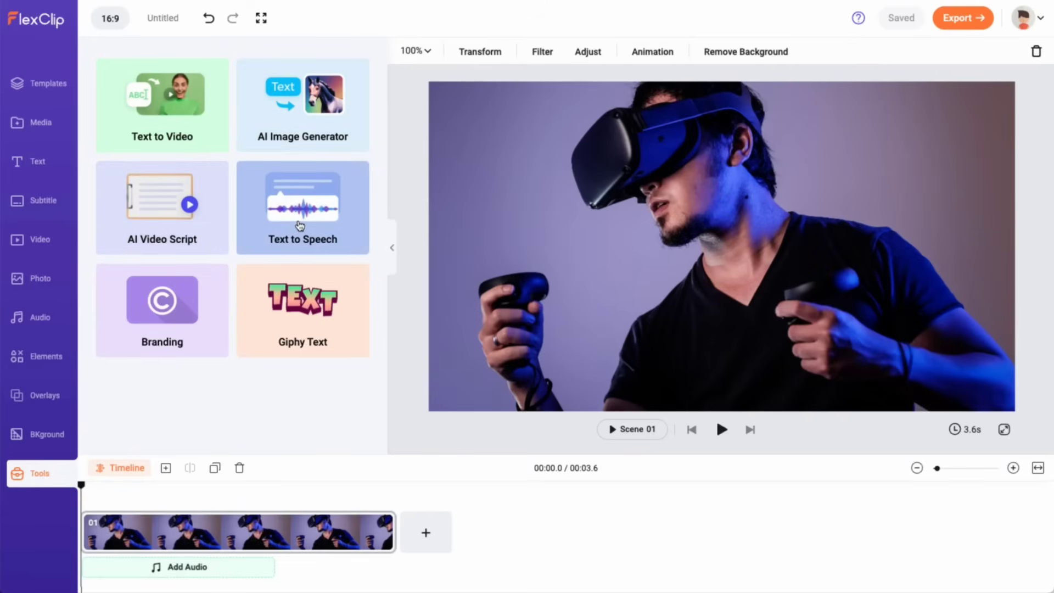
# Step: Paste a small-business YouTube short description into AI Video Script and generate a video from the script
pyautogui.click(167, 214)
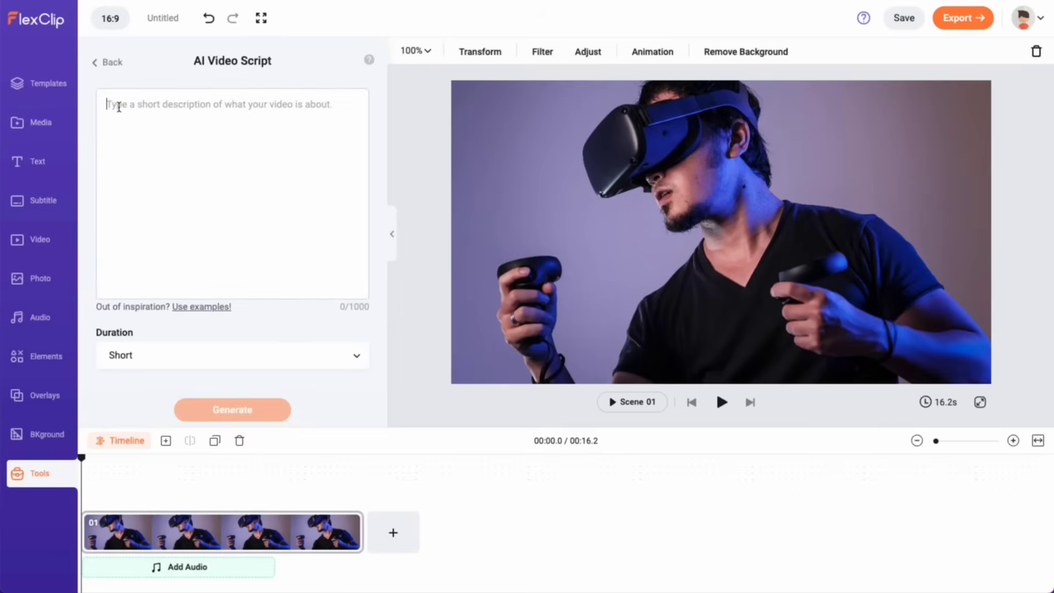
pyautogui.write('Create a youtube short on how to start a small business.')
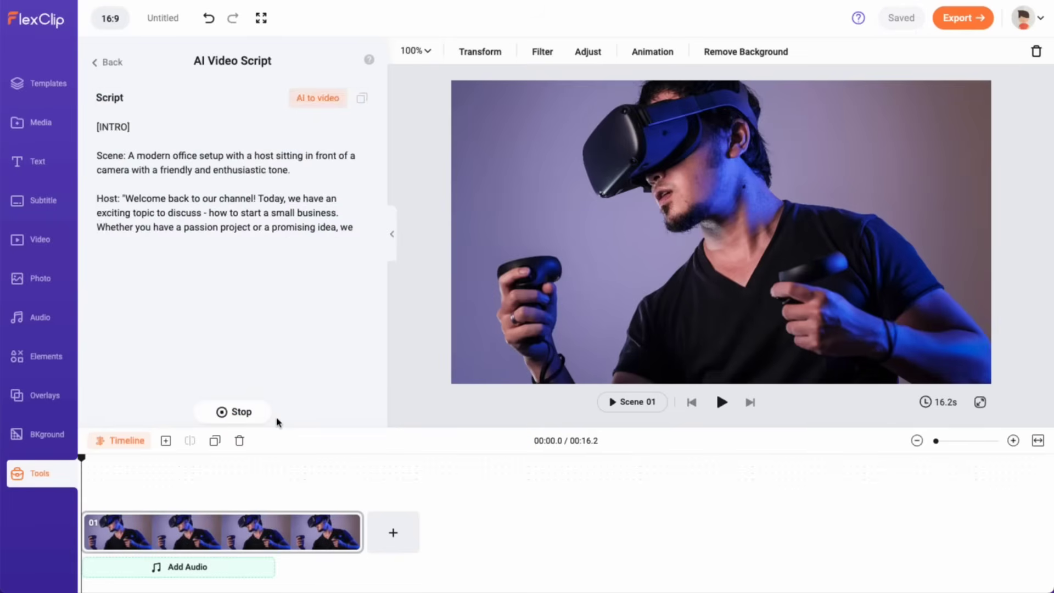
pyautogui.click(316, 100)
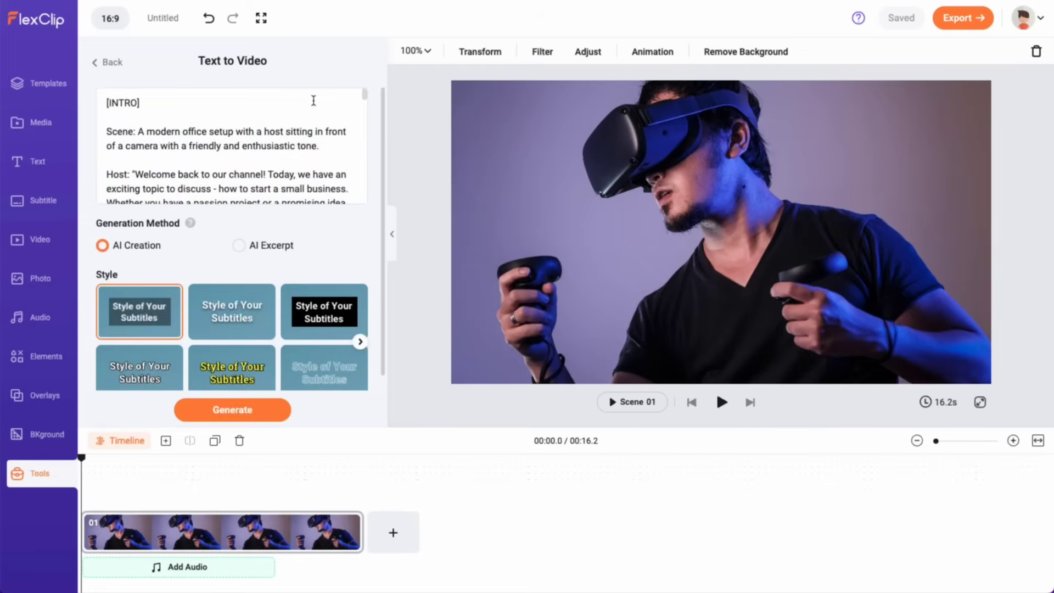
pyautogui.click(257, 413)
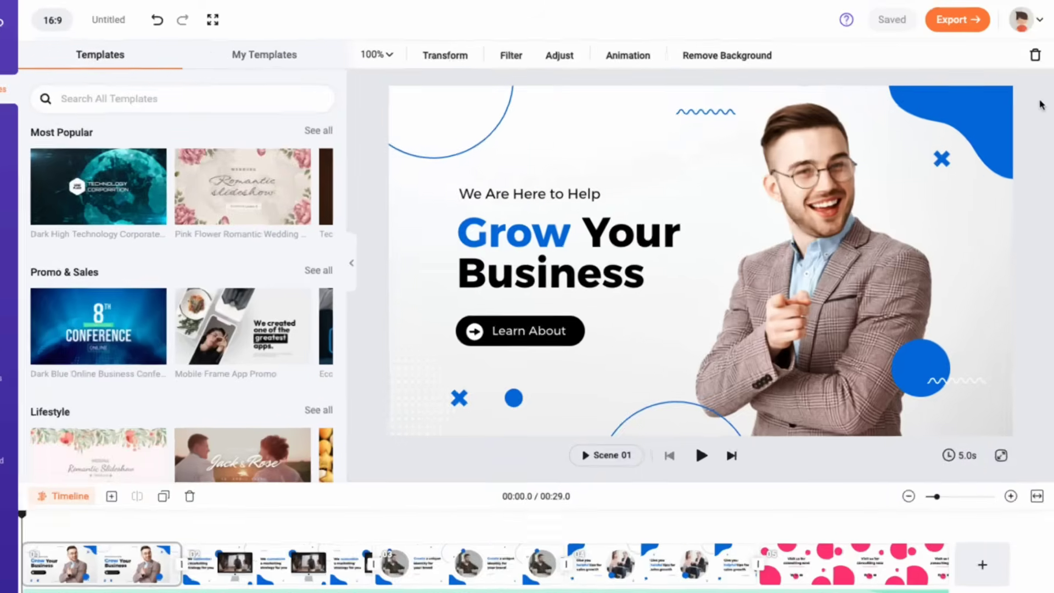
# Step: Export the video at 1080p, dismiss the YouTube sign-in, and enable a share link
pyautogui.click(960, 28)
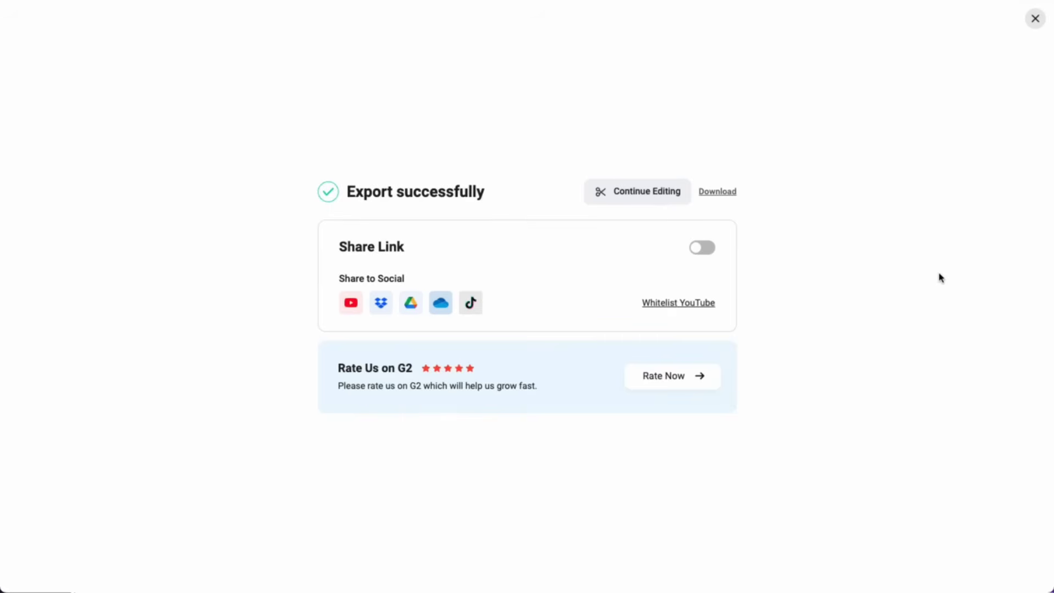
pyautogui.click(351, 304)
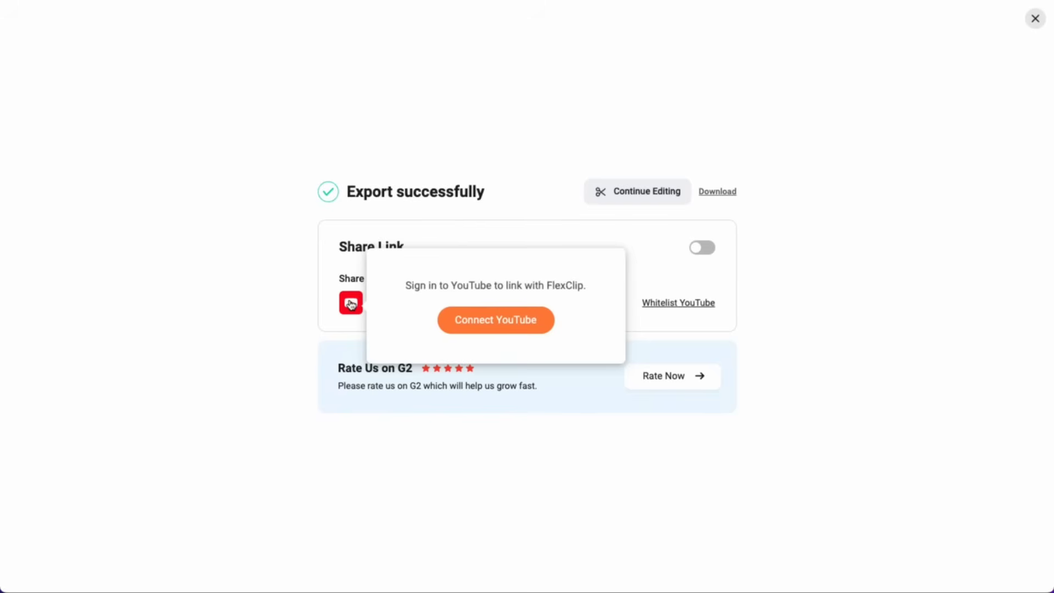
pyautogui.click(781, 259)
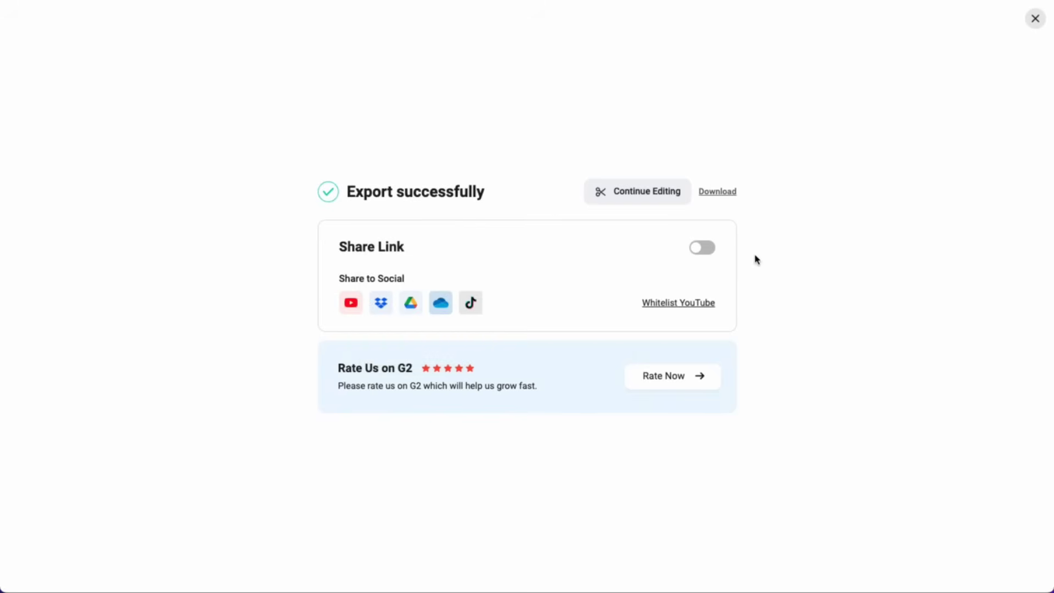
pyautogui.click(703, 249)
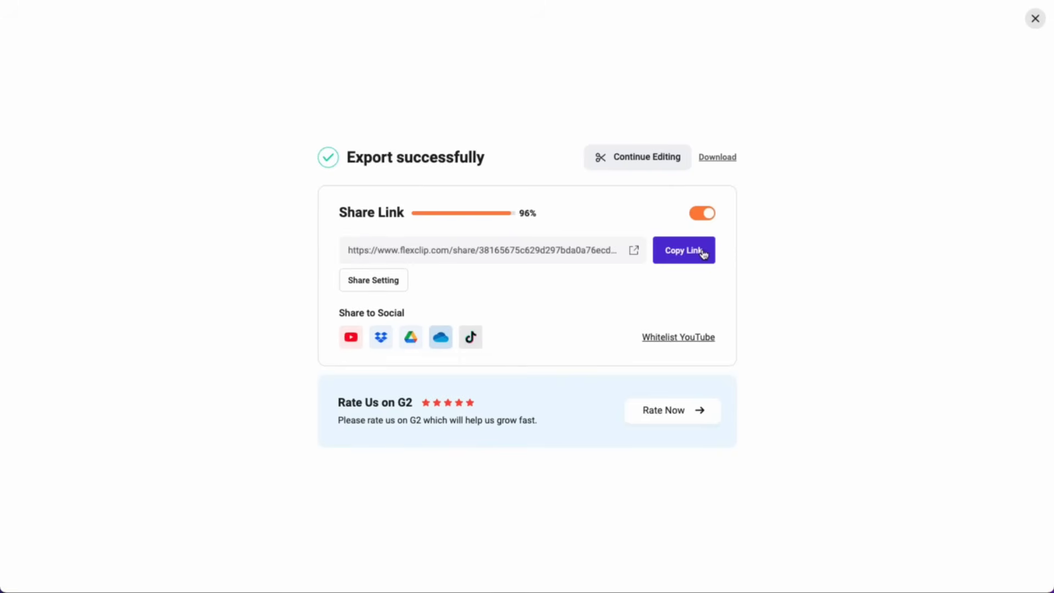